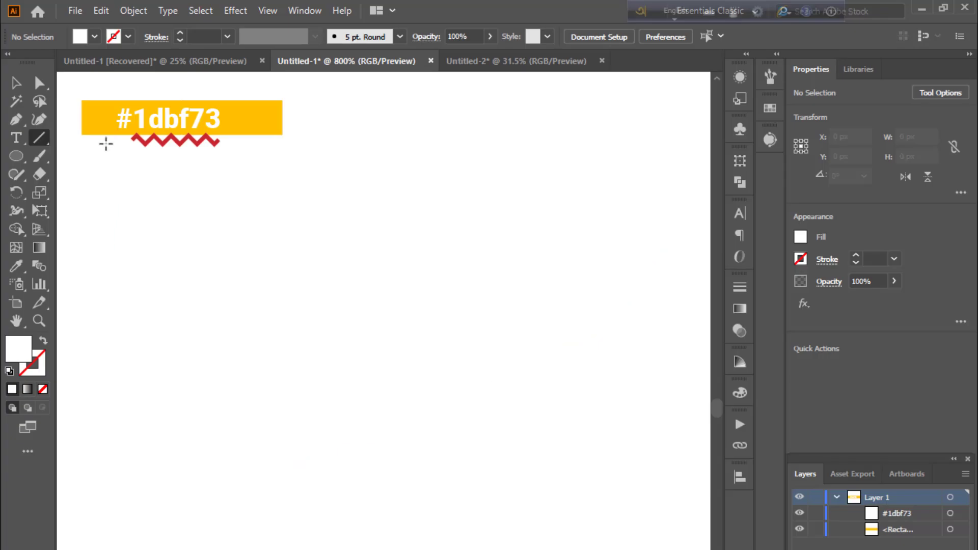
Draw a vertical line down the left of the artboard below the #1dbf73 label
mouse_move(106, 144)
left_mouse_down()
mouse_move(101, 465)
mouse_move(106, 414)
left_mouse_up()
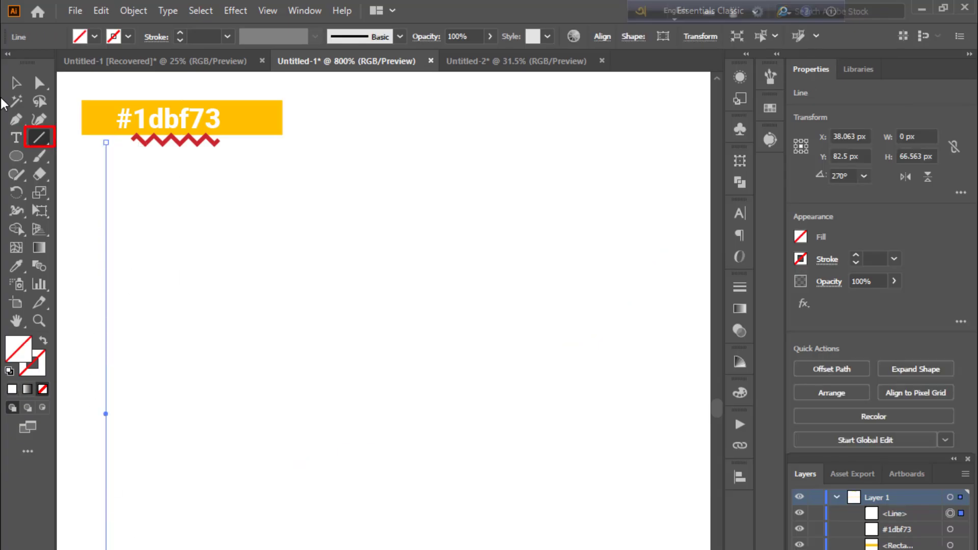
Give the vertical line a 0.25 pt stroke weight
left_click(15, 83)
left_click(194, 37)
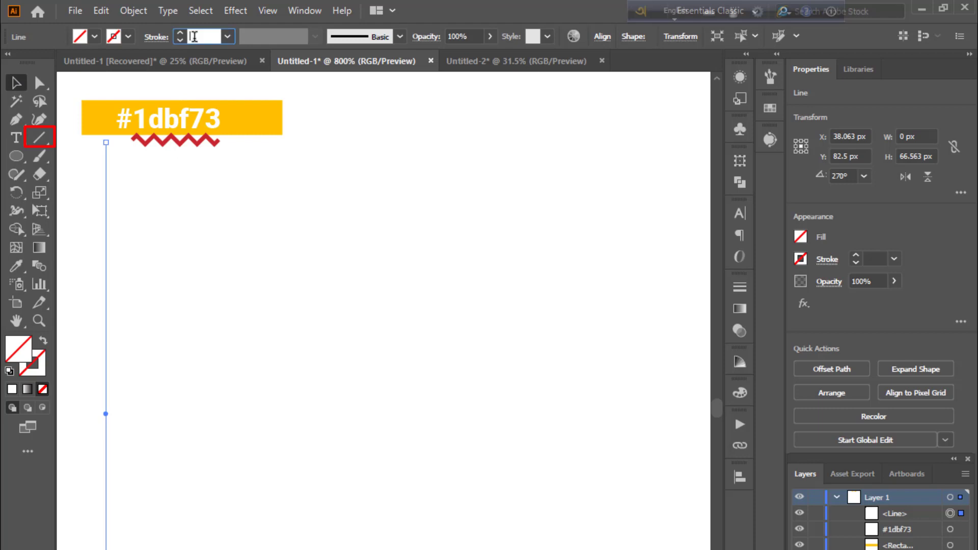
type("0.25")
key("Return")
left_click(207, 225)
Alt-copy the line 2.25 px right and repeat with Ctrl+D into a row of parallel lines
key("alt")
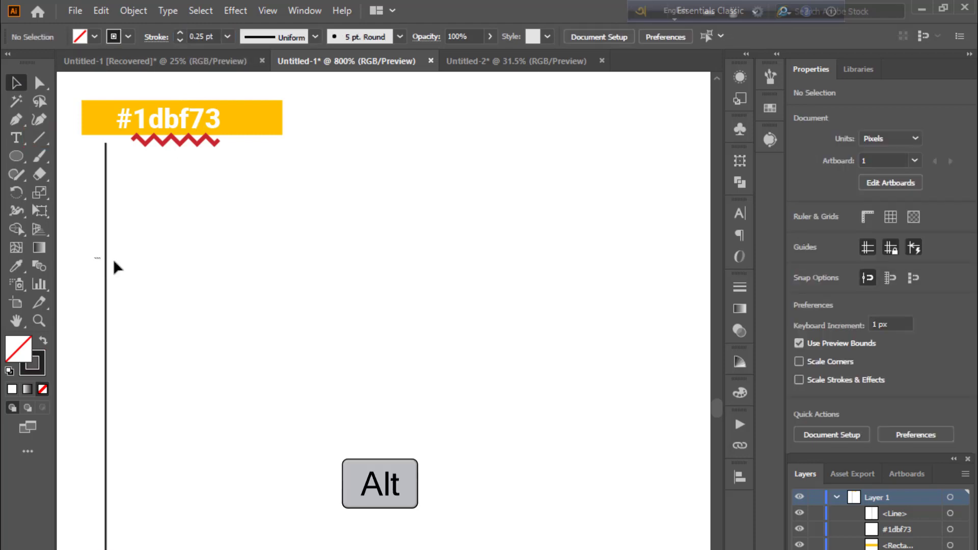
left_click(107, 261)
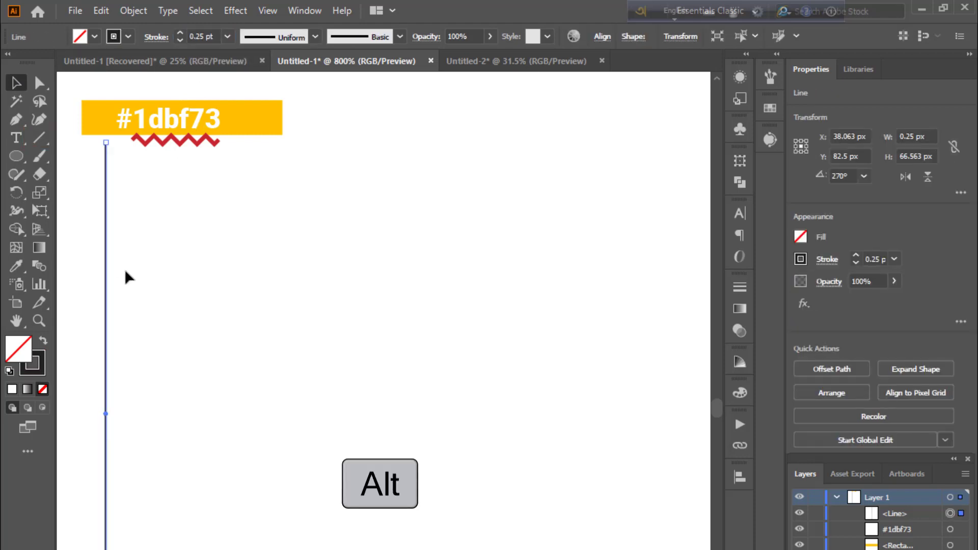
left_click_drag(109, 273, 126, 274)
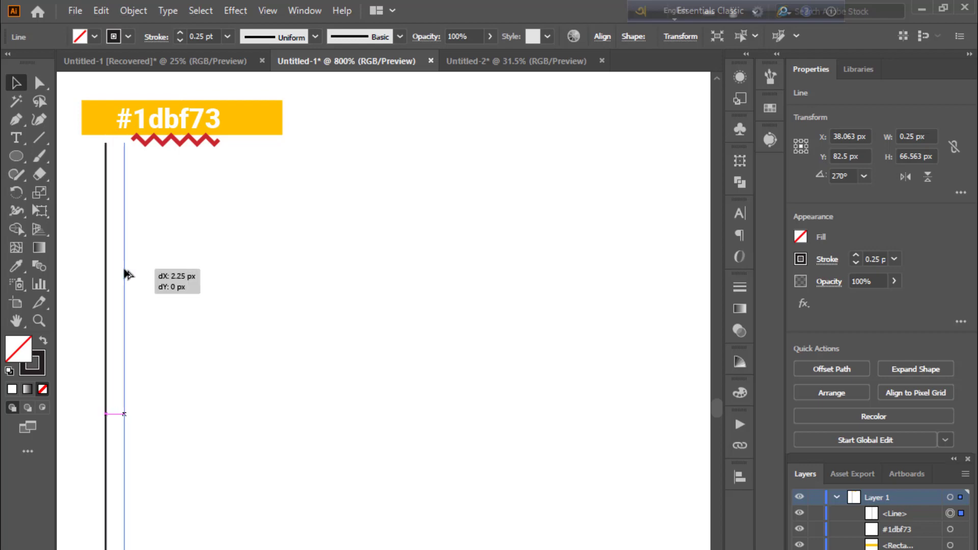
left_click_drag(125, 271, 124, 272)
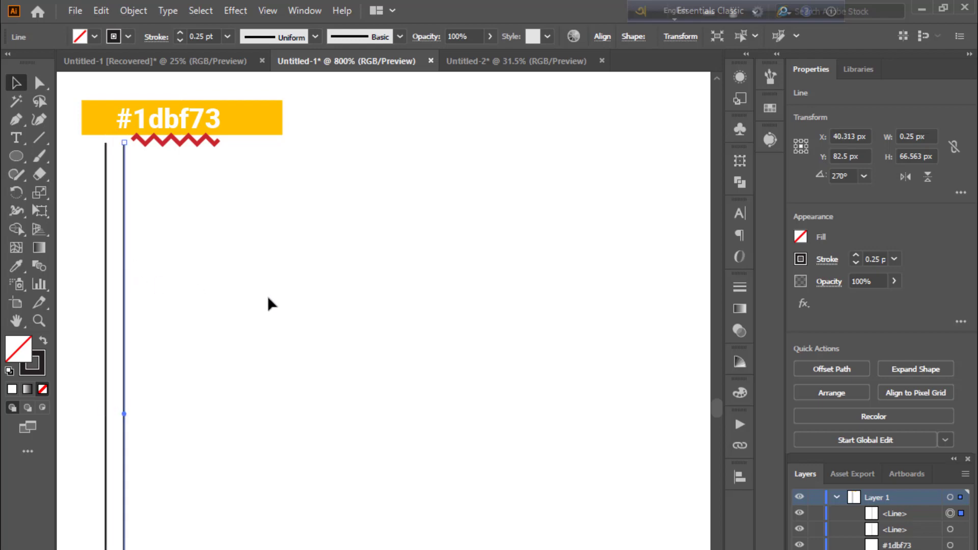
key("ctrl+d")
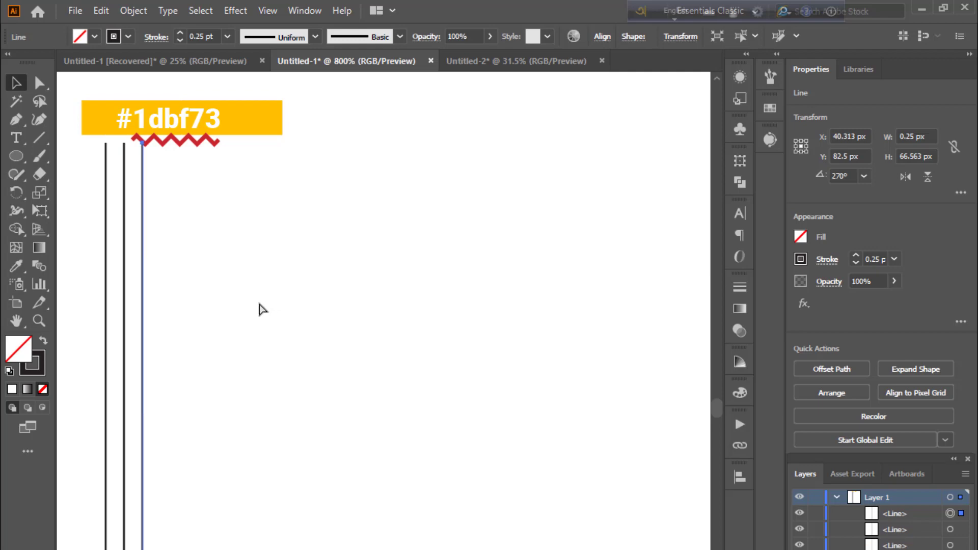
key("ctrl+d")
key("ctrl+d")
key("ctrl+d")
key("ctrl+d")
key("ctrl+d")
key("ctrl+d")
key("ctrl+d")
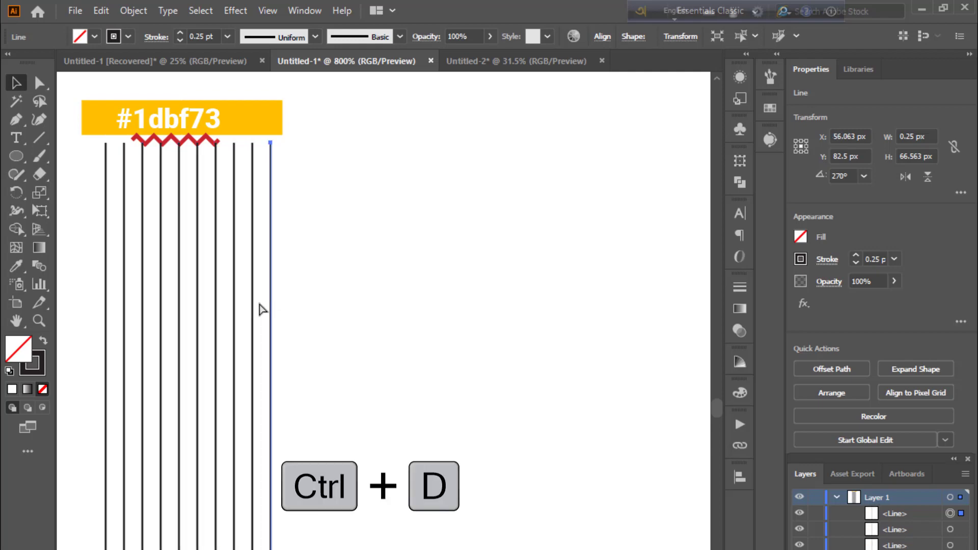
key("ctrl+d")
key("ctrl+d")
key("ctrl+d")
key("ctrl+d")
key("ctrl+d")
key("ctrl+d")
key("ctrl+d")
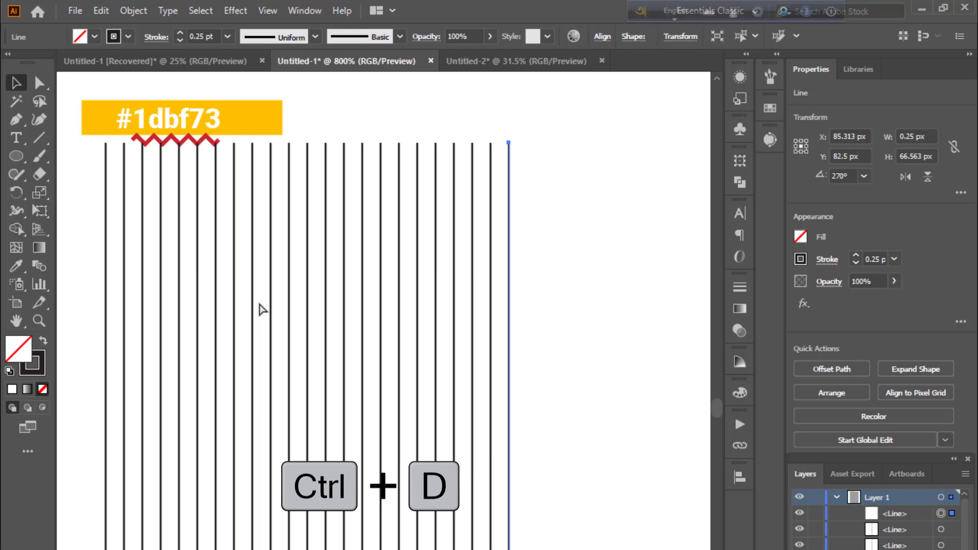
key("ctrl+d")
mouse_move(96, 258)
left_mouse_down()
mouse_move(698, 325)
mouse_move(613, 330)
left_mouse_up()
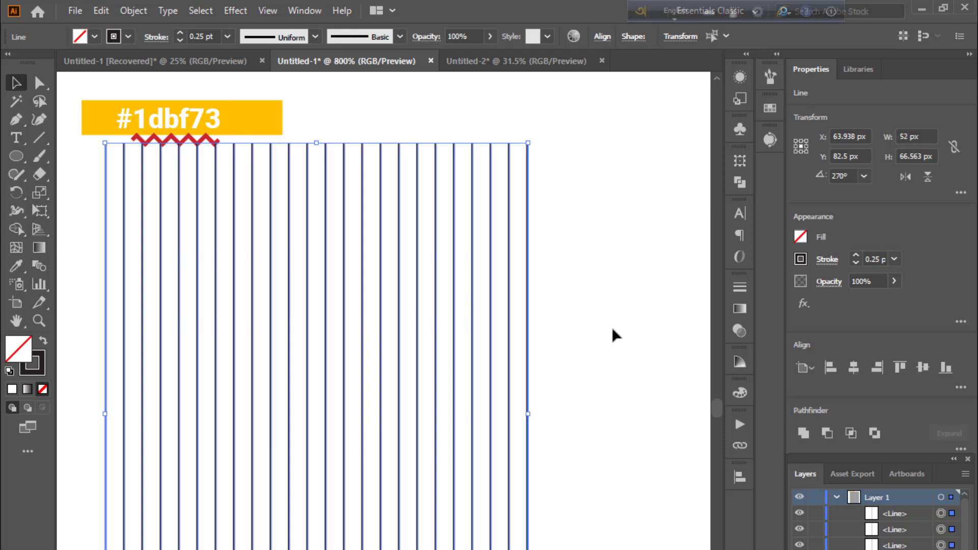
Group the vertical lines, paste a copy in front, and rotate it horizontal
key("ctrl+shift+b")
key("ctrl+g")
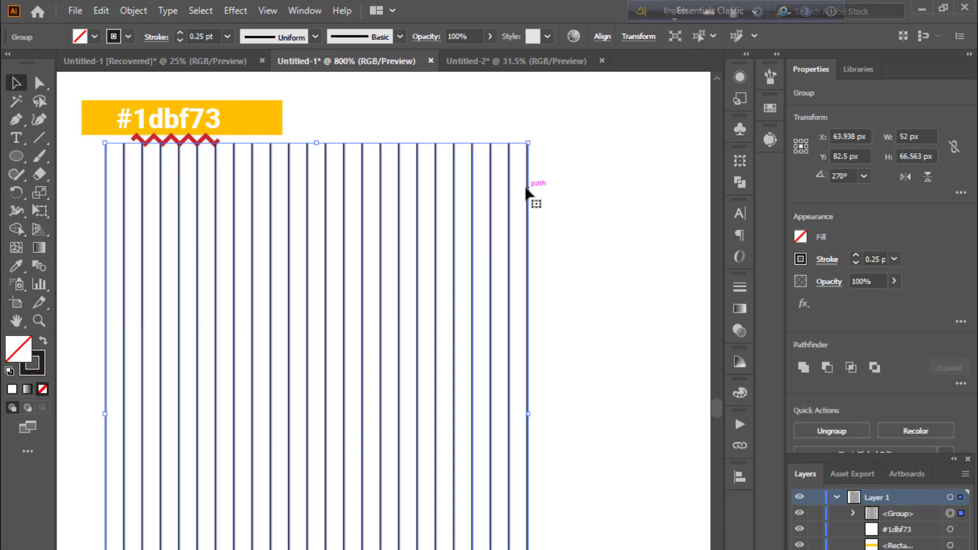
key("ctrl+c")
key("ctrl+f")
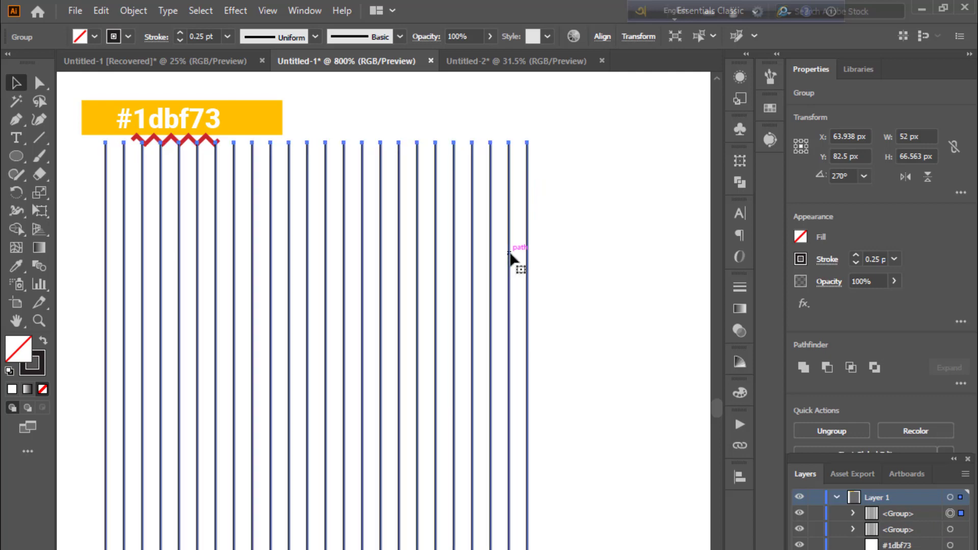
left_click_drag(534, 136, 589, 497)
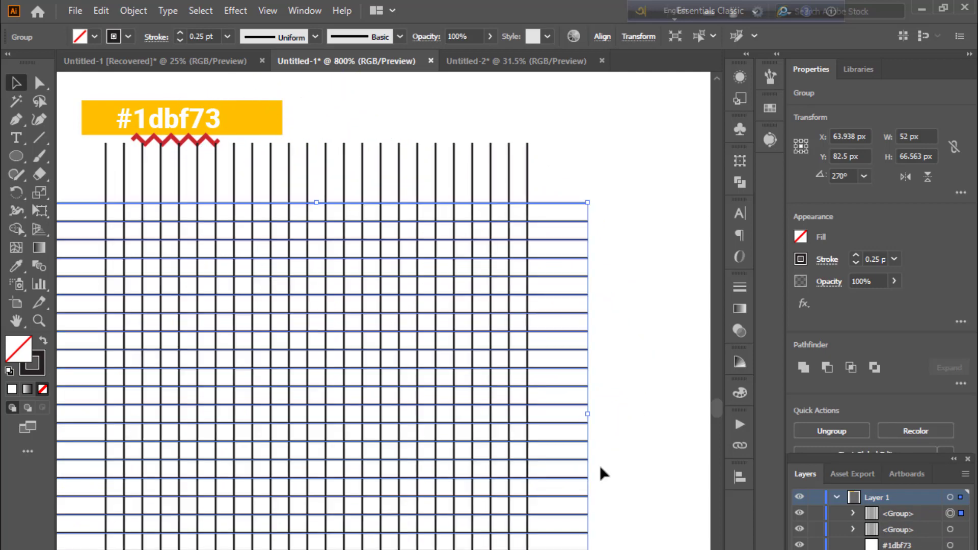
Set every grid line to a 0.05 pt stroke
left_click(619, 446)
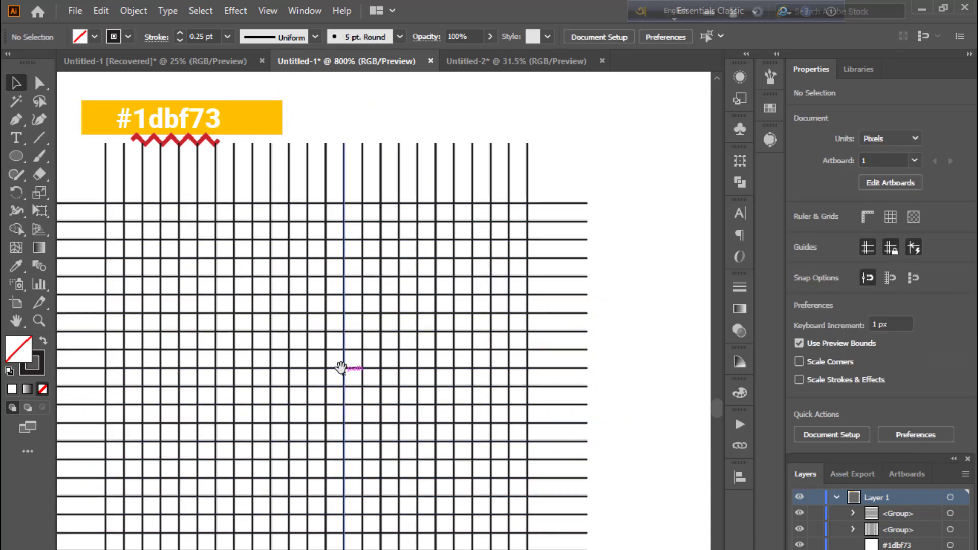
key("ctrl+plus")
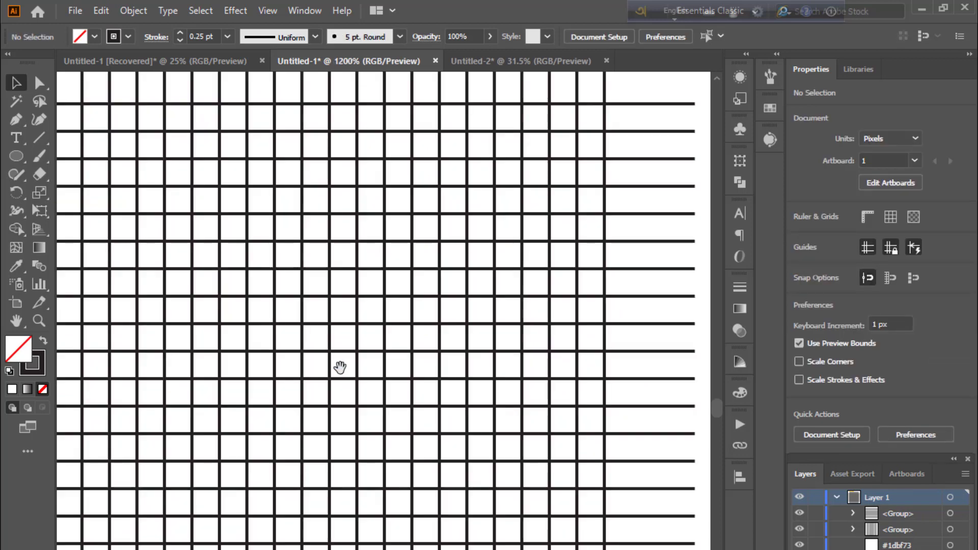
mouse_move(340, 367)
left_mouse_down()
mouse_move(425, 376)
mouse_move(432, 393)
left_mouse_up()
key("ctrl+a")
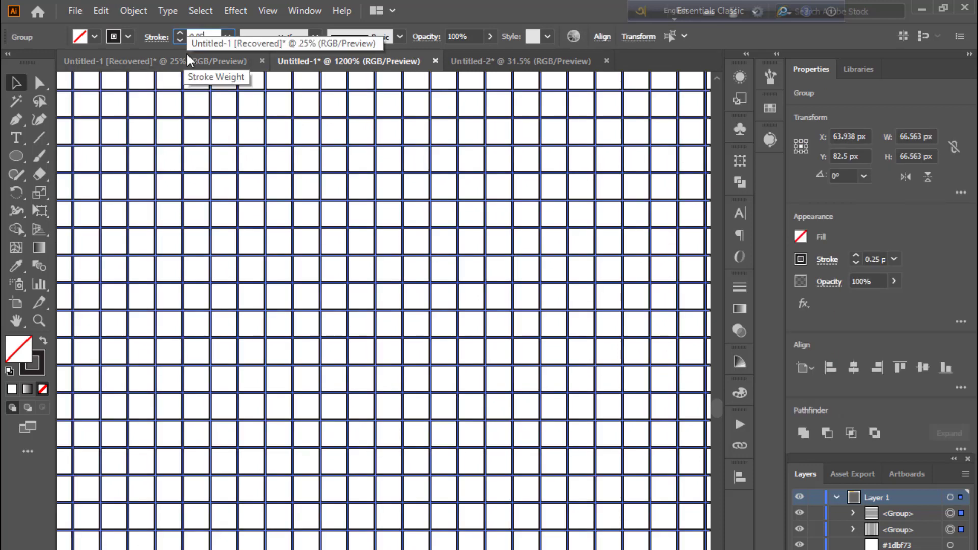
key("Return")
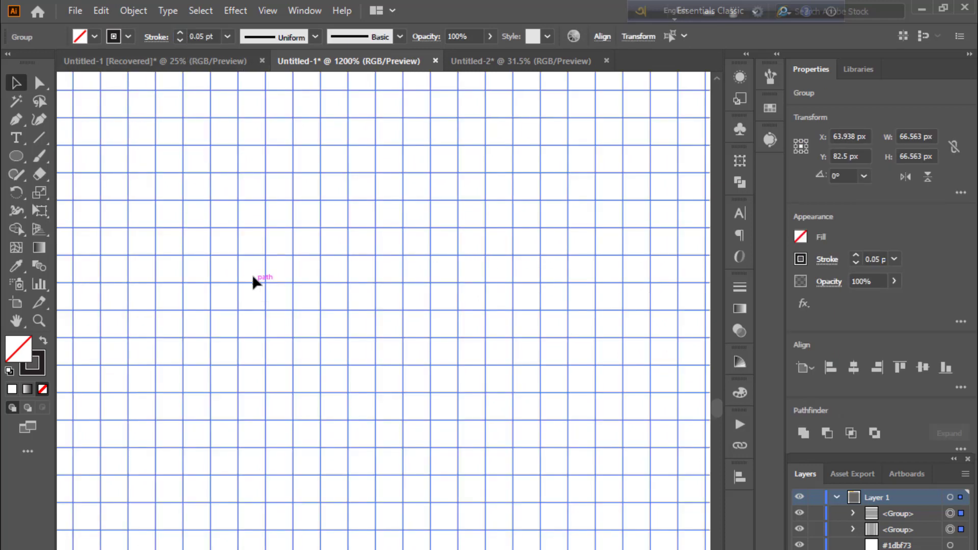
left_click(250, 265)
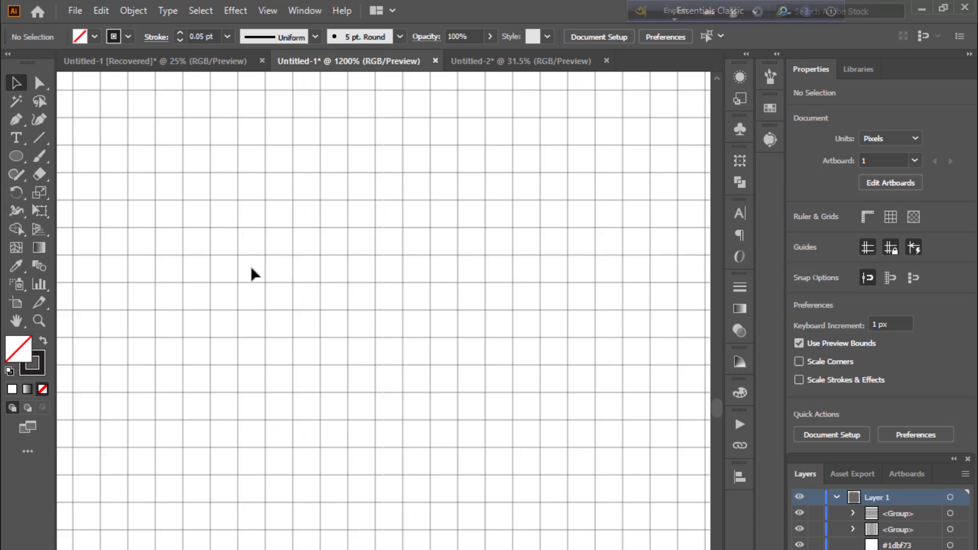
Draw an 11.3 px circle on the grid and nudge it slightly left
left_click(23, 159)
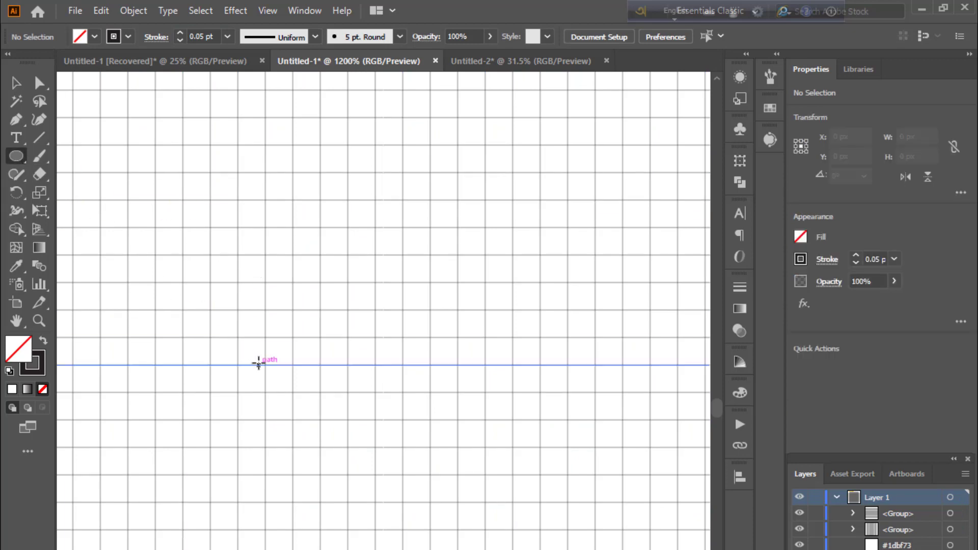
mouse_move(367, 216)
left_mouse_down()
mouse_move(363, 241)
mouse_move(394, 346)
mouse_move(389, 338)
left_mouse_up()
left_click(389, 337)
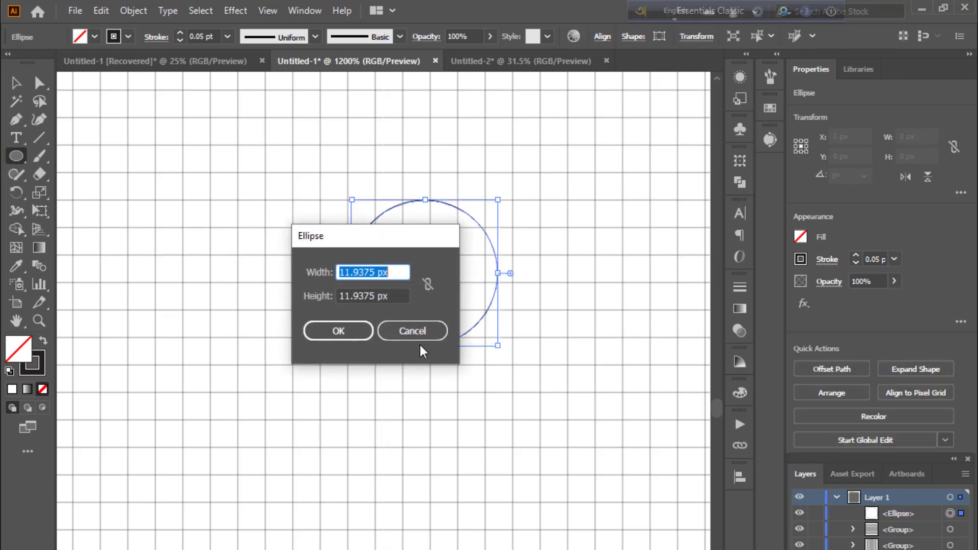
left_click(406, 331)
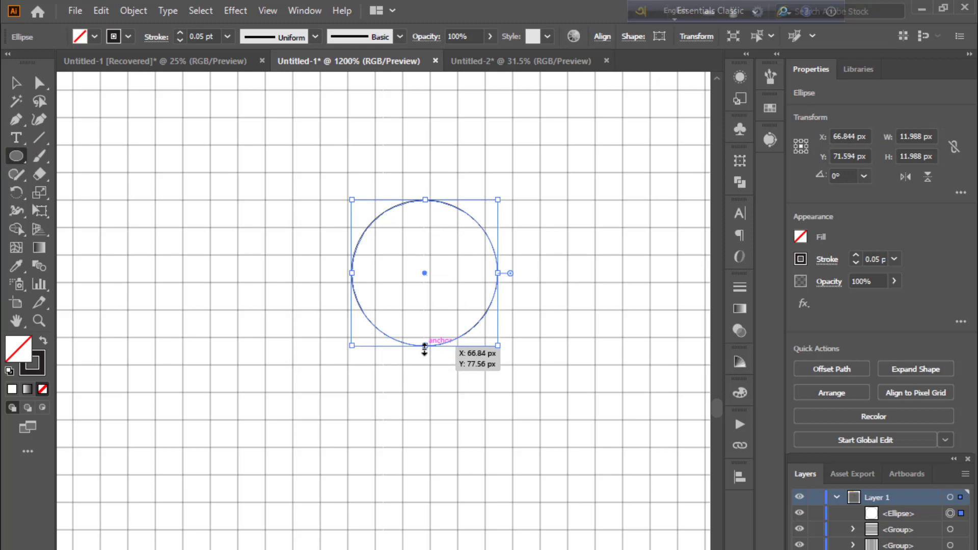
left_click_drag(424, 349, 425, 337)
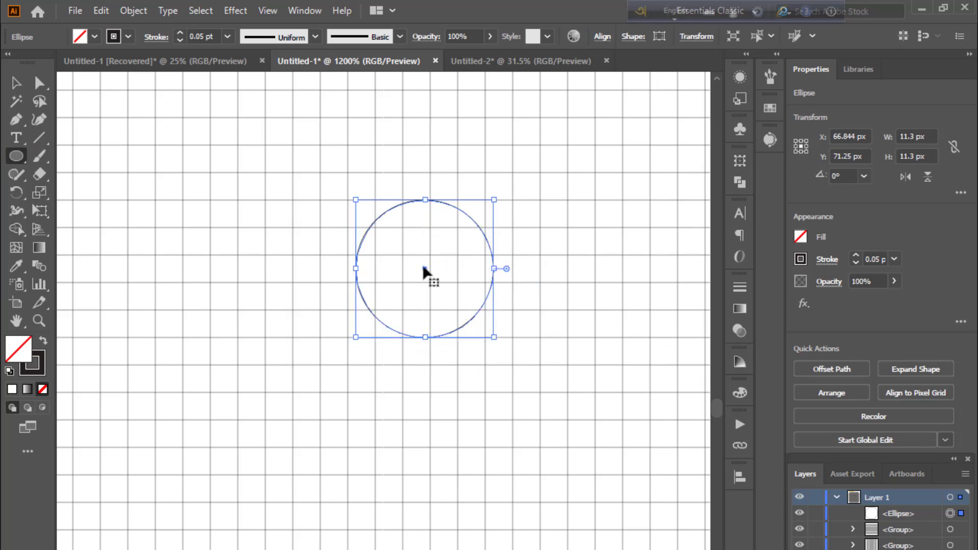
left_click_drag(425, 268, 415, 267)
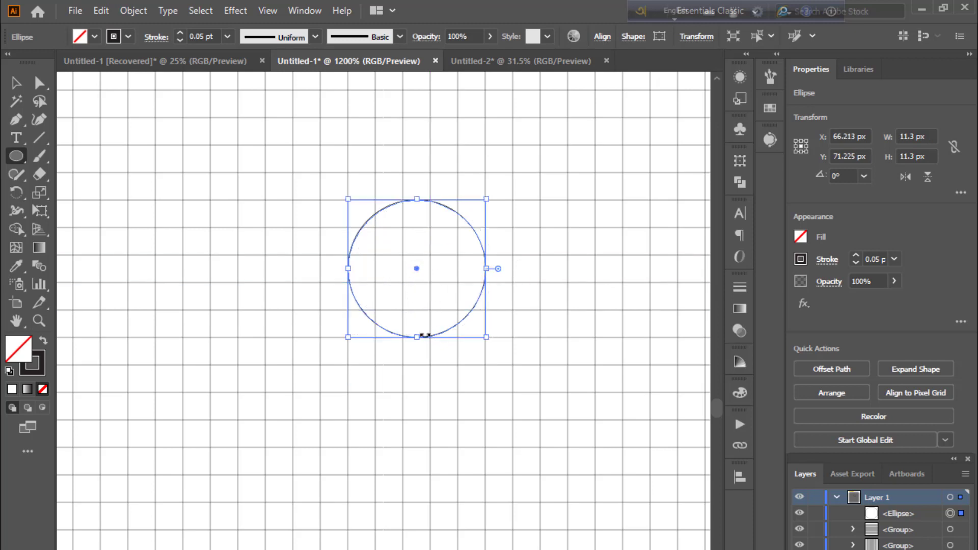
Duplicate the circle in place and enlarge the copy to 15.8 px around the same centre
key("ctrl+c")
key("ctrl+f")
left_click_drag(486, 339, 512, 368)
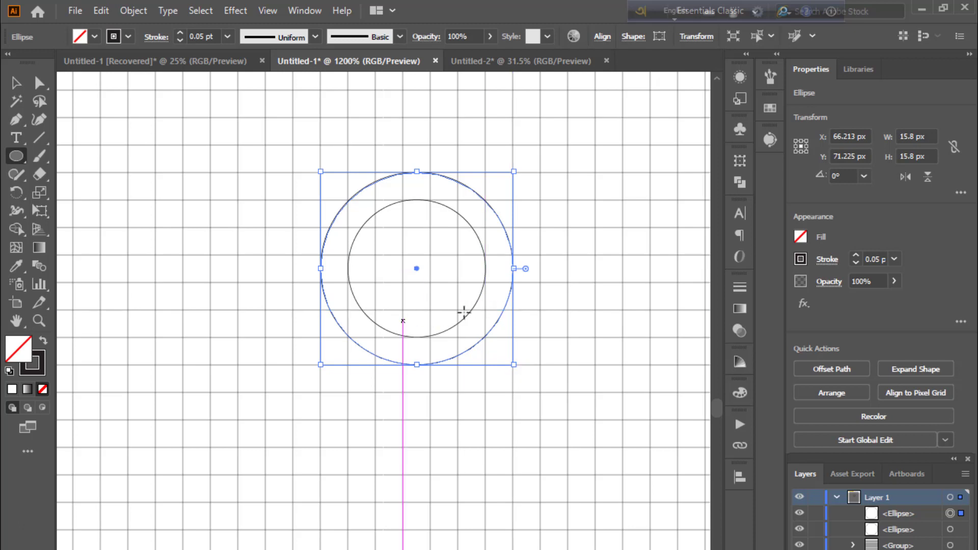
left_click(15, 89)
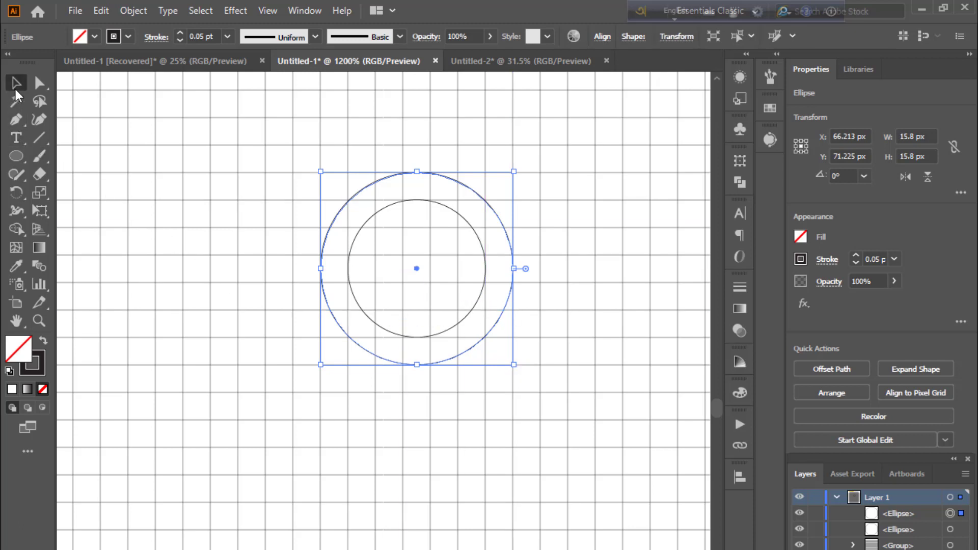
left_click(246, 243)
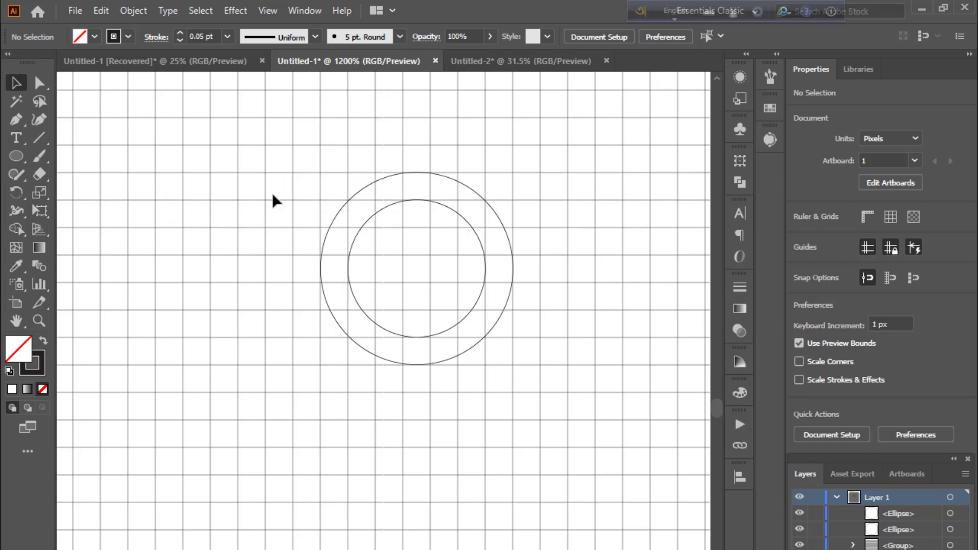
With all artwork selected, Shape Builder-drag through the ring's right half to merge it
key("ctrl+a")
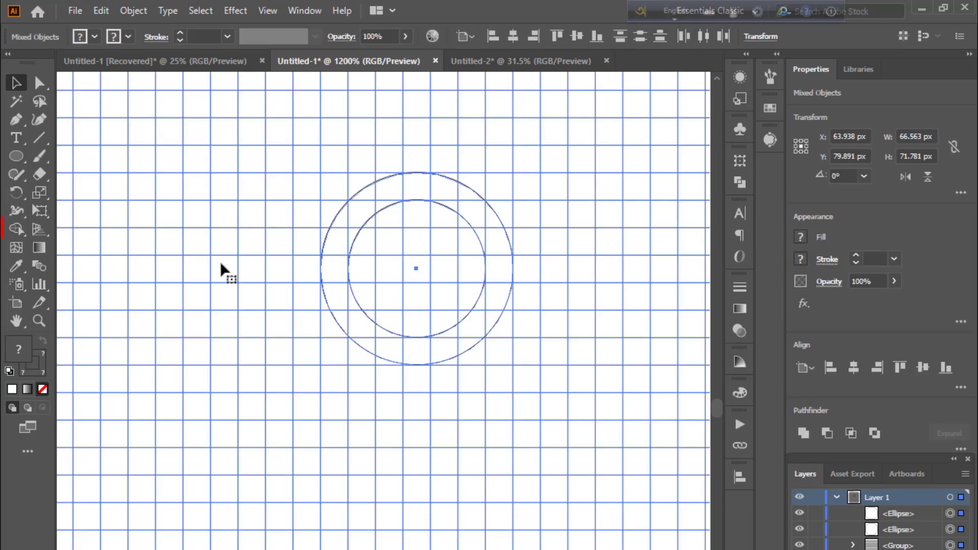
left_click(16, 229)
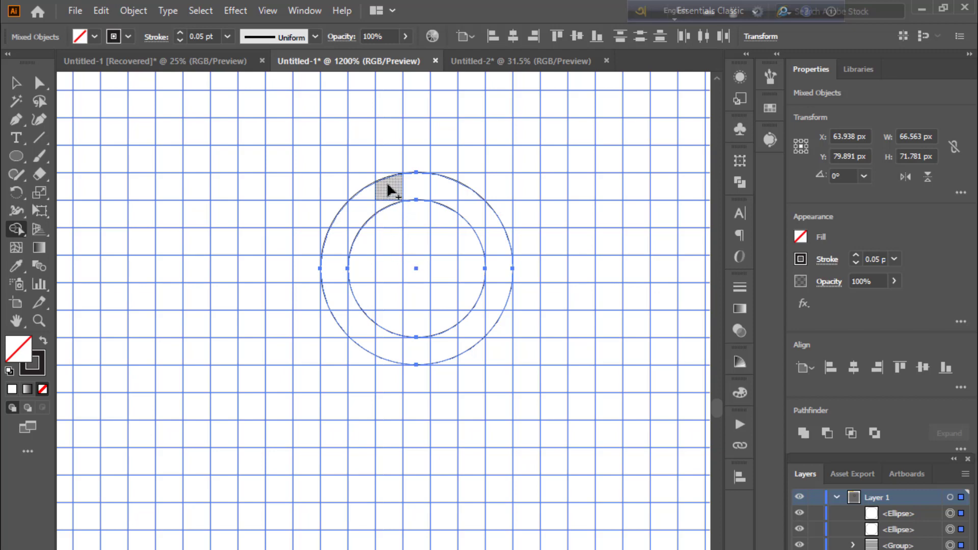
mouse_move(388, 191)
left_mouse_down()
mouse_move(427, 189)
mouse_move(469, 209)
mouse_move(496, 252)
mouse_move(480, 326)
mouse_move(452, 352)
left_mouse_up()
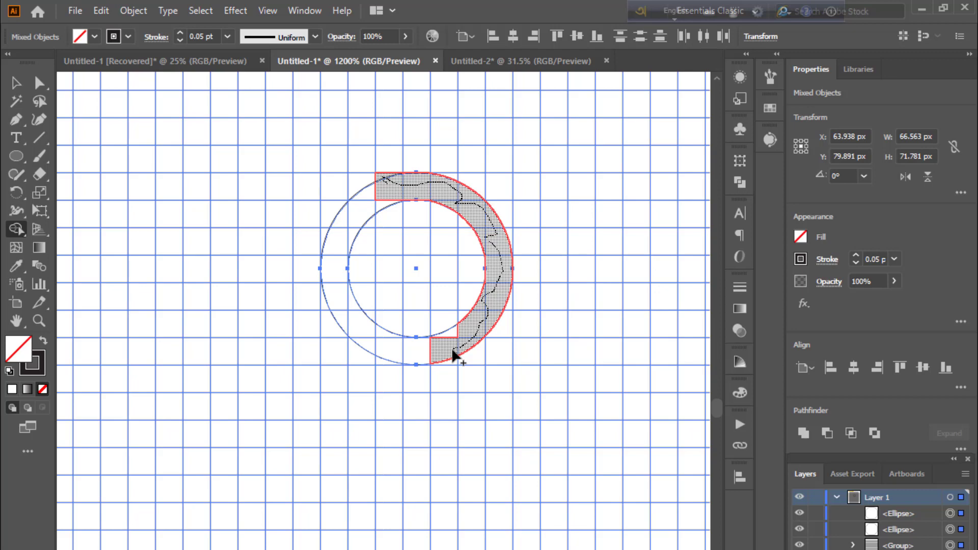
left_click_drag(452, 350, 451, 344)
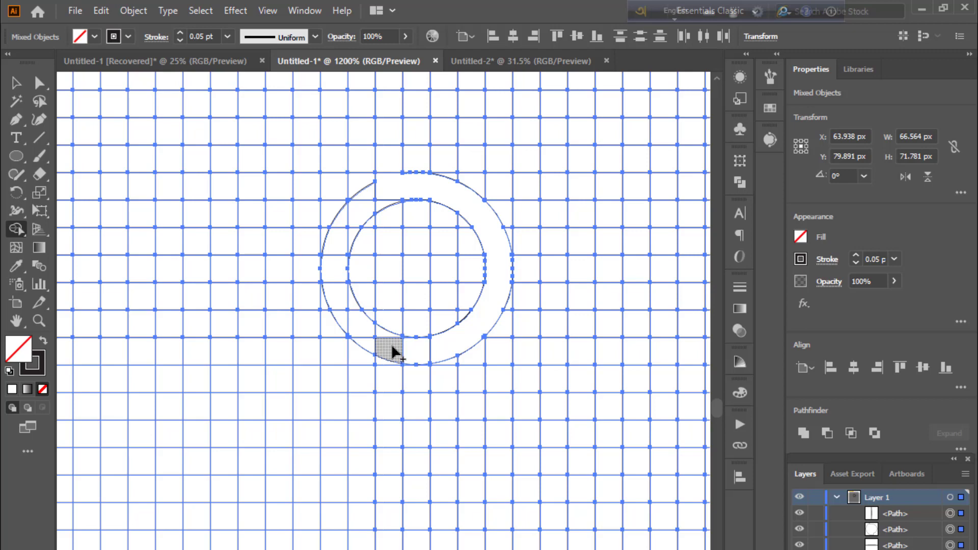
Merge the bottom-left grid cells into a solid L, including the thin left-edge sliver
left_click_drag(393, 351, 385, 365)
mouse_move(383, 360)
left_mouse_down()
mouse_move(368, 346)
mouse_move(337, 353)
left_mouse_up()
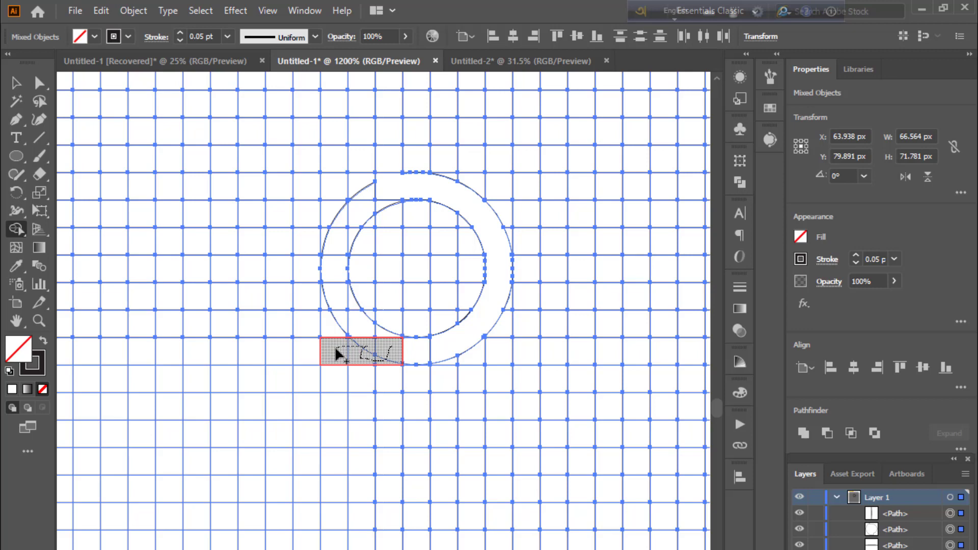
mouse_move(337, 351)
left_mouse_down()
mouse_move(328, 234)
mouse_move(340, 200)
mouse_move(388, 234)
mouse_move(388, 301)
left_mouse_up()
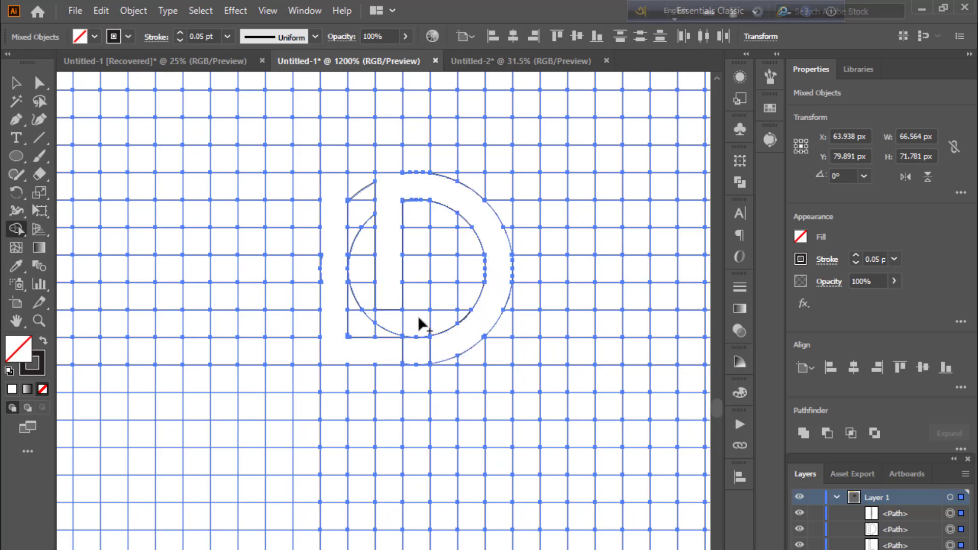
key("ctrl+plus")
key("ctrl+plus")
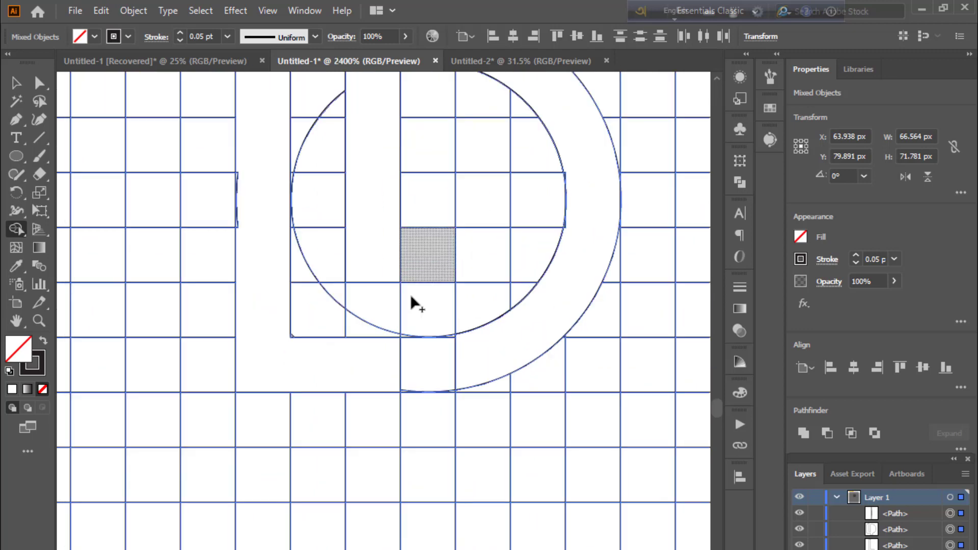
key("ctrl+plus")
scroll(336, 310, "up", 2)
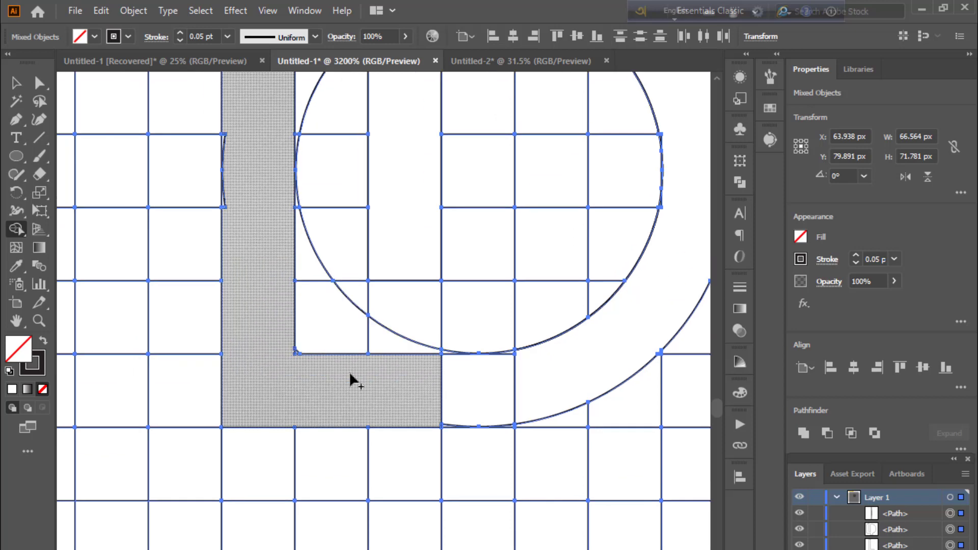
left_click(315, 374)
left_click_drag(250, 242, 227, 212)
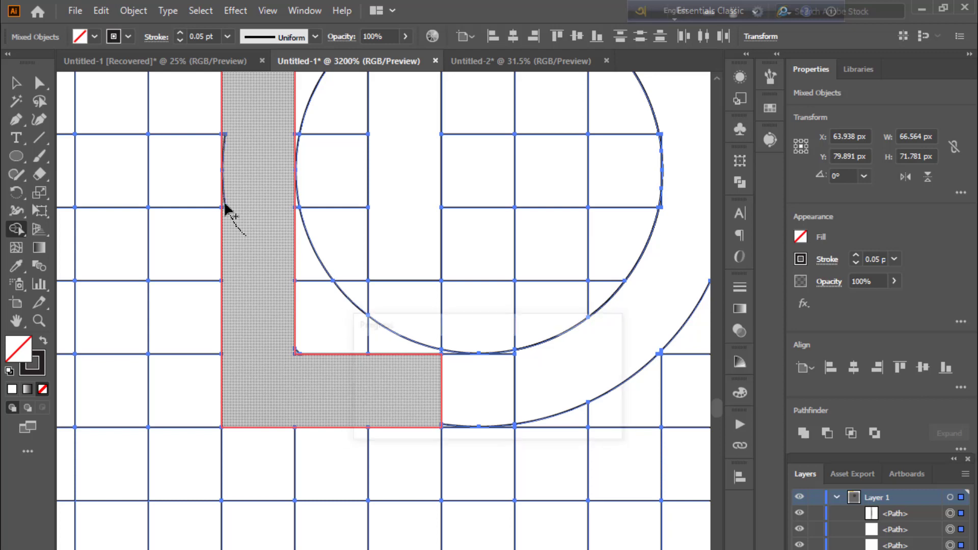
Merge the whole D region into a single shape
scroll(277, 265, "up", 5)
scroll(278, 265, "up", 2)
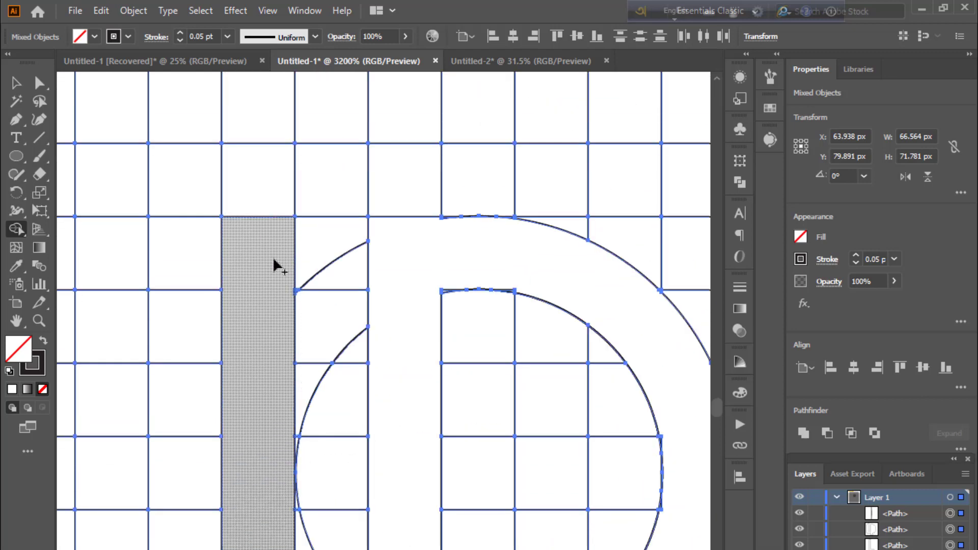
scroll(276, 264, "down", 3)
left_click_drag(404, 285, 245, 328)
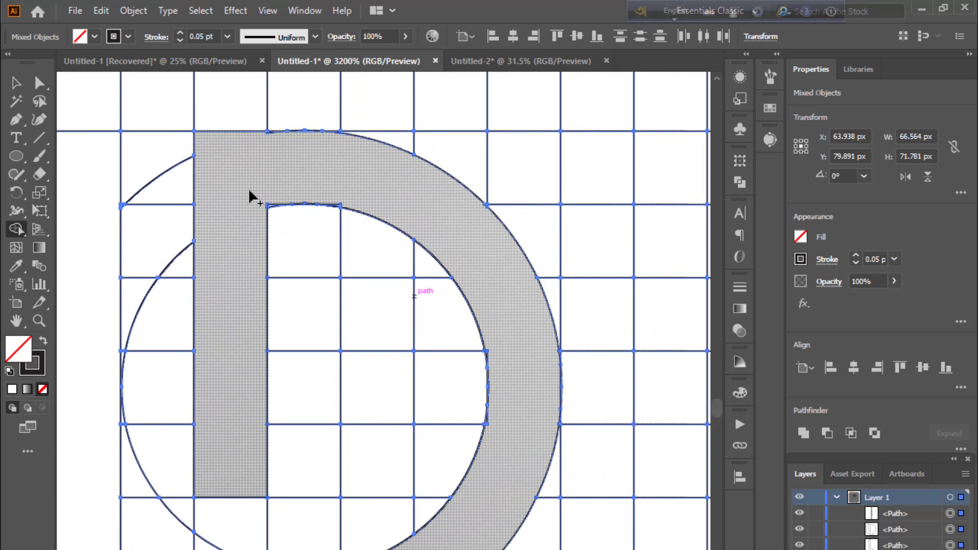
left_click(259, 147)
Zoom in and merge leftover slivers along the D's lower curve and inner edge
key("ctrl+=")
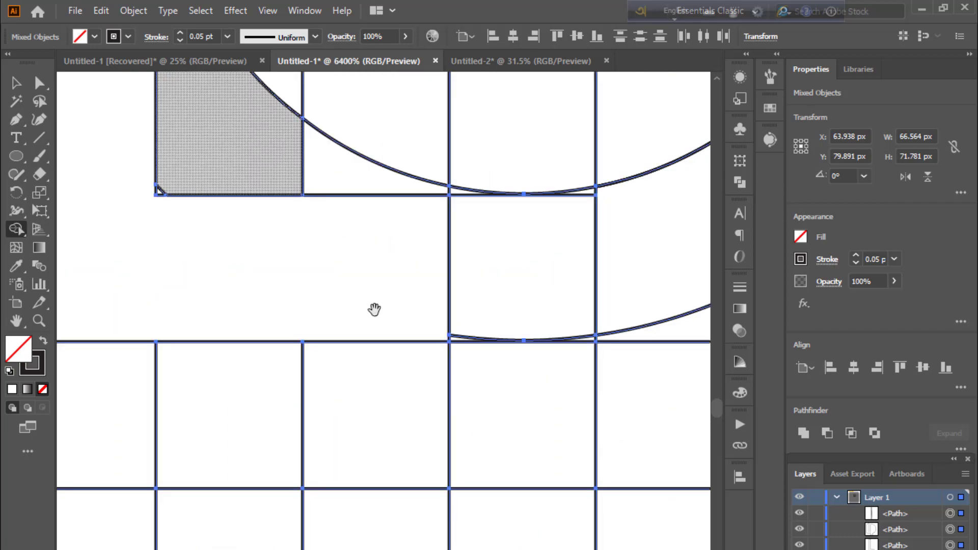
scroll(267, 342, "up", 3)
scroll(273, 380, "up", 2)
mouse_move(316, 301)
left_mouse_down()
mouse_move(191, 342)
mouse_move(445, 515)
left_mouse_up()
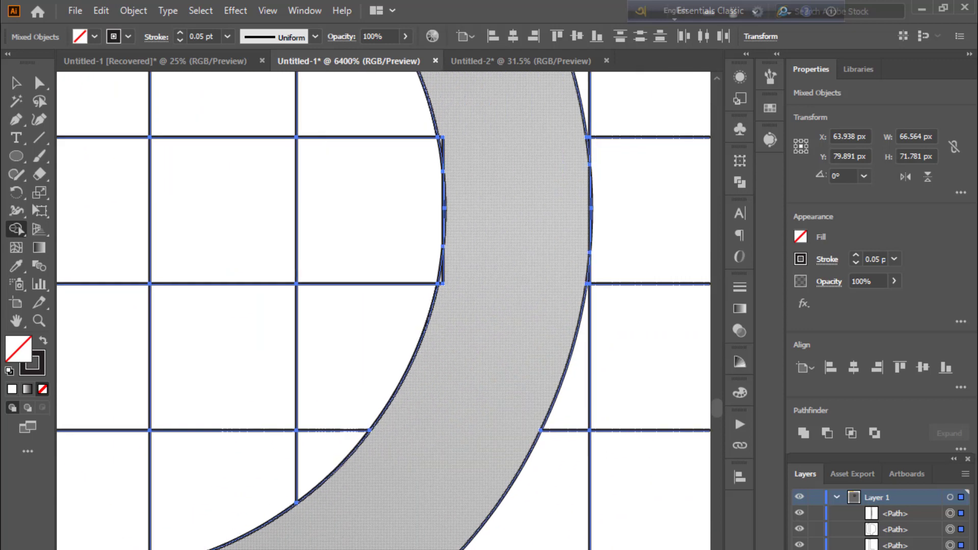
scroll(338, 541, "right", 1)
scroll(415, 511, "up", 3)
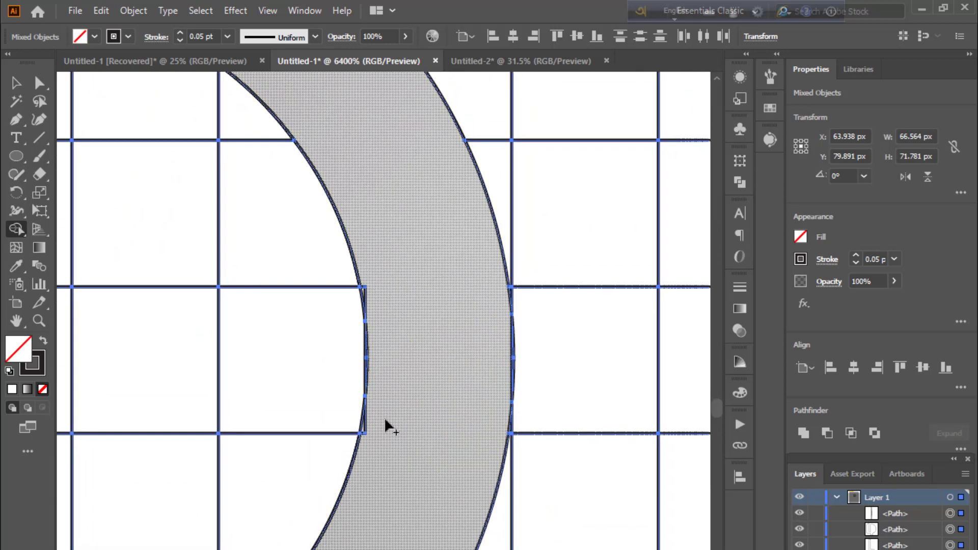
left_click(365, 433)
left_click(368, 295, "alt")
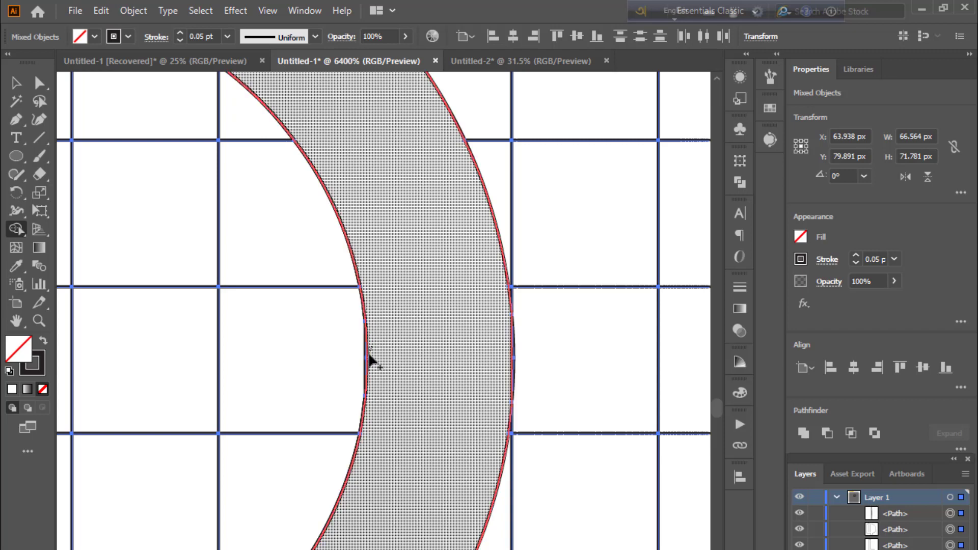
left_click(372, 375, "alt")
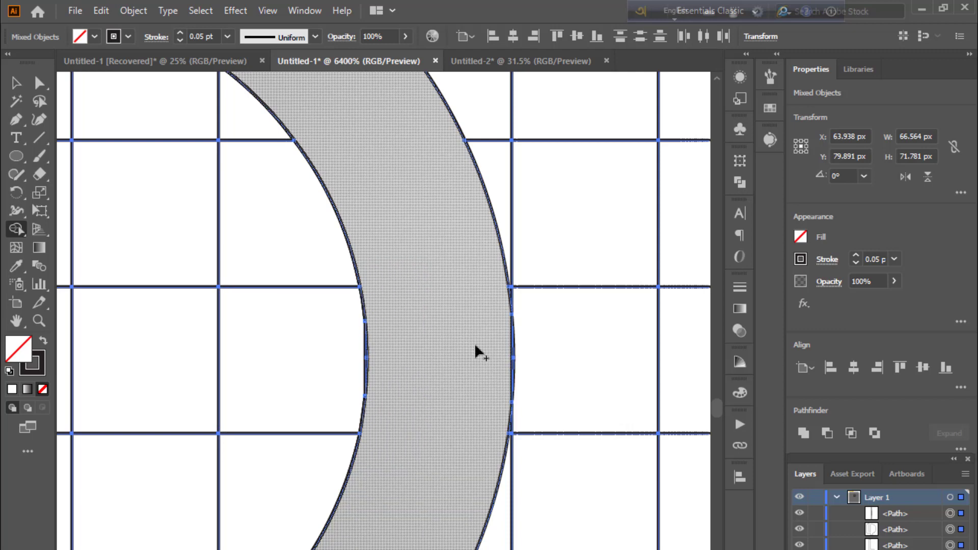
left_click(514, 362)
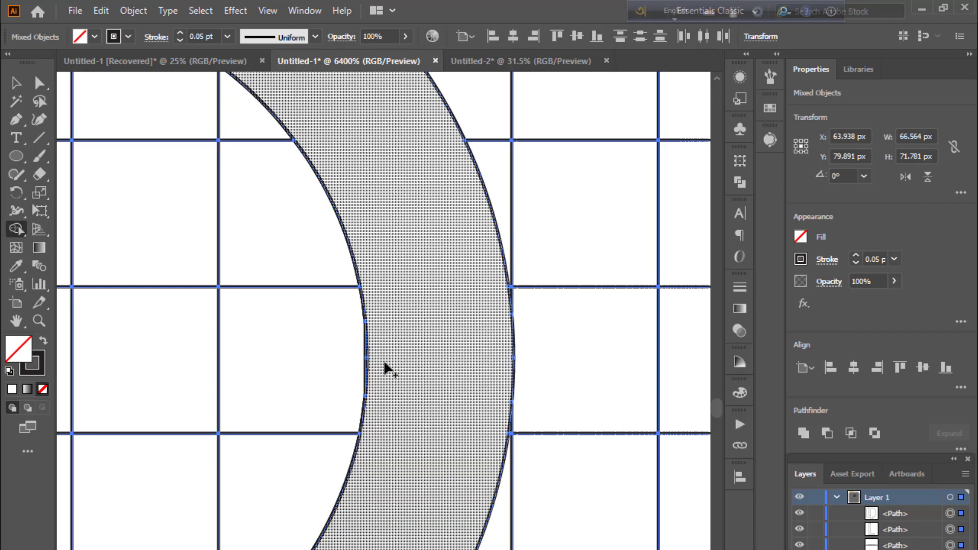
Merge the slivers along the D's top arc and inner corner
scroll(384, 363, "up", 5)
left_click_drag(299, 338, 418, 337)
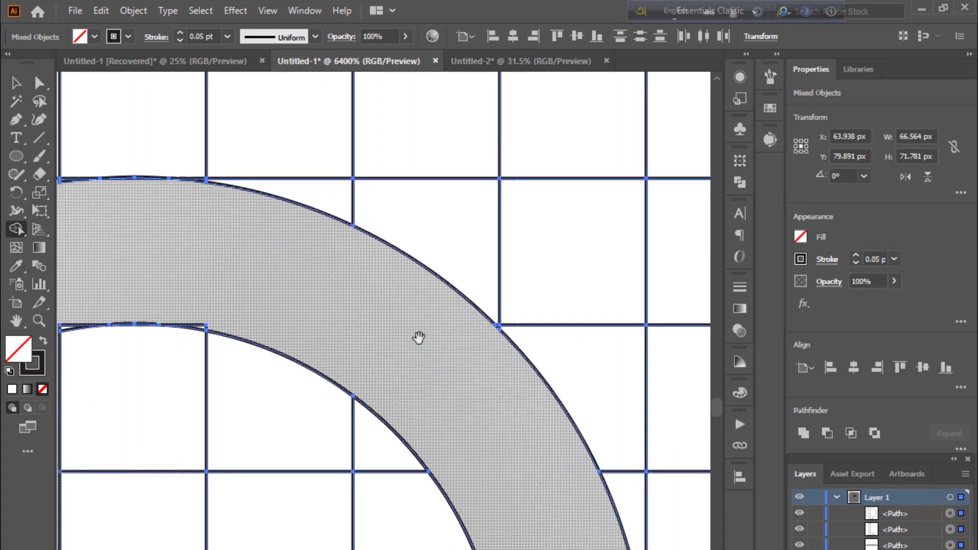
left_click_drag(253, 316, 323, 312)
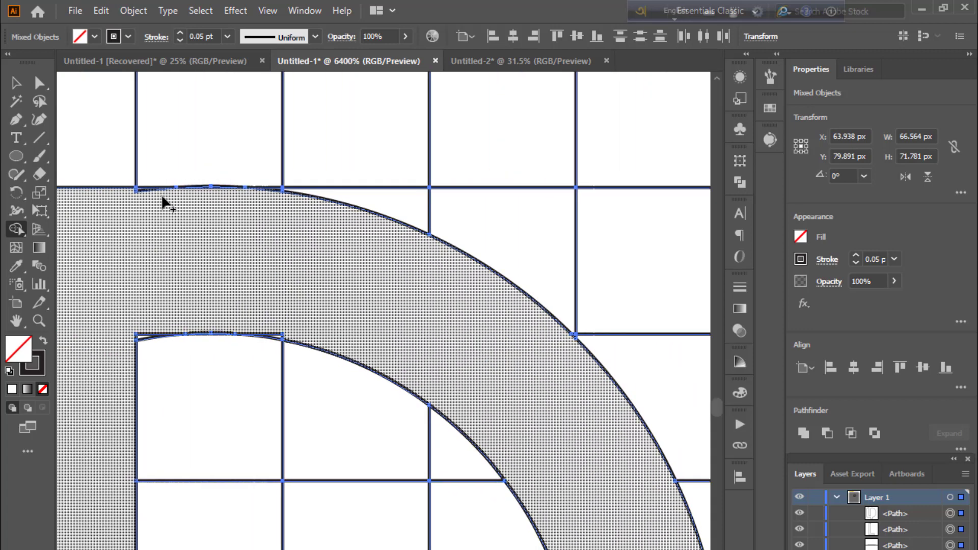
left_click(145, 196)
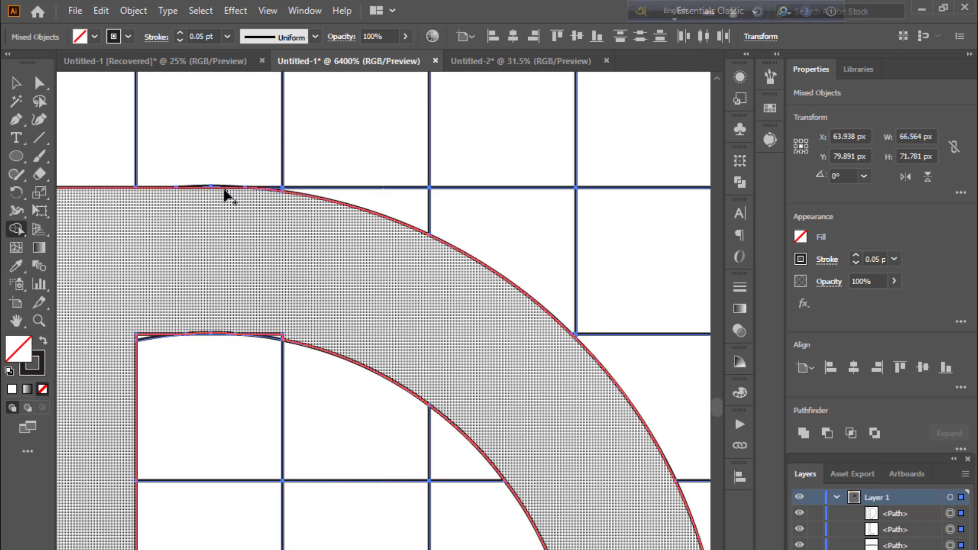
left_click_drag(274, 322, 288, 338)
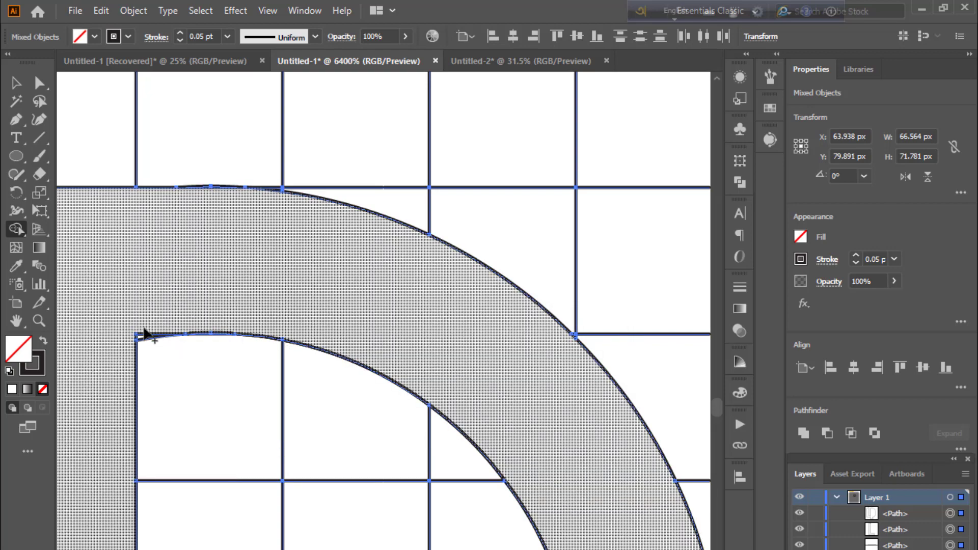
left_click(138, 337)
scroll(368, 295, "down", 2)
scroll(368, 296, "down", 1)
scroll(368, 295, "down", 1)
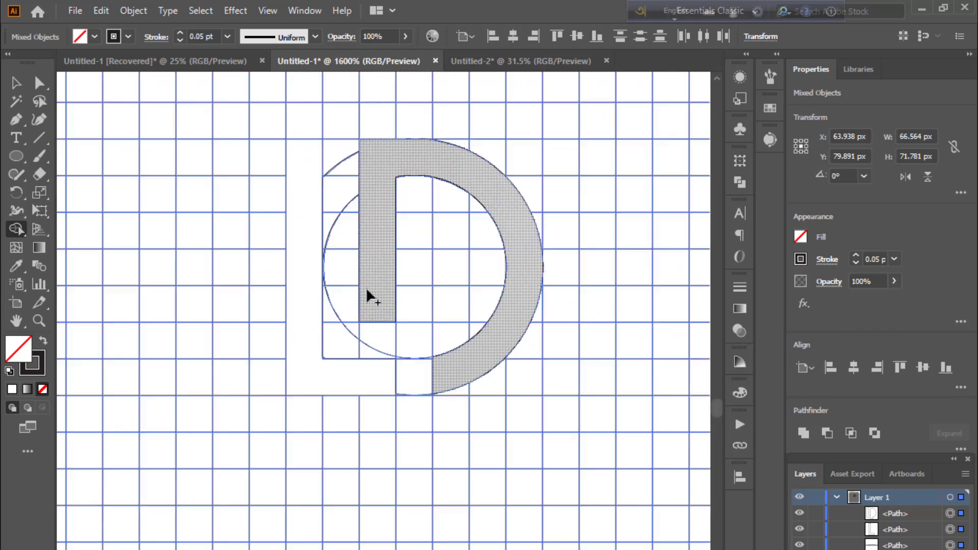
left_click_drag(338, 306, 261, 355)
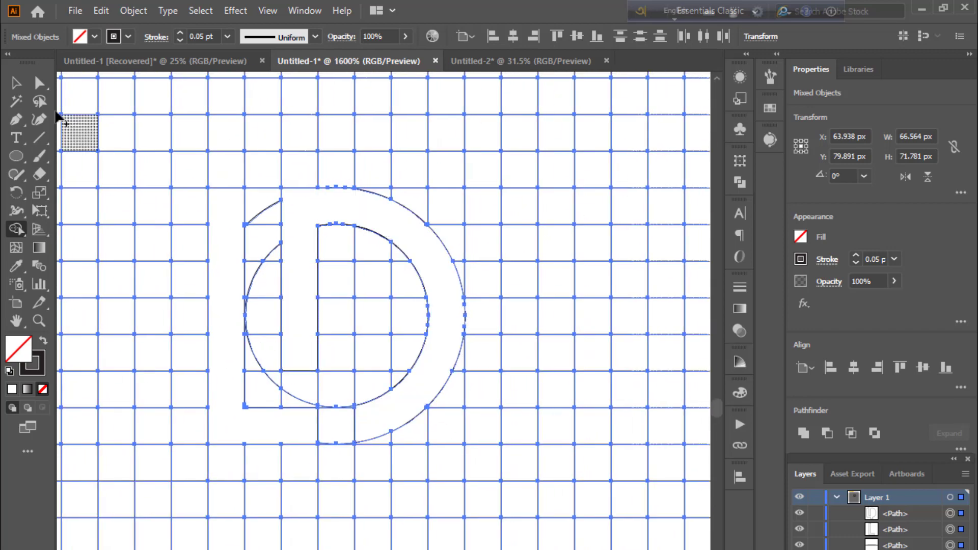
Make the L path a solid black fill with no outline
key("v")
left_click(145, 142)
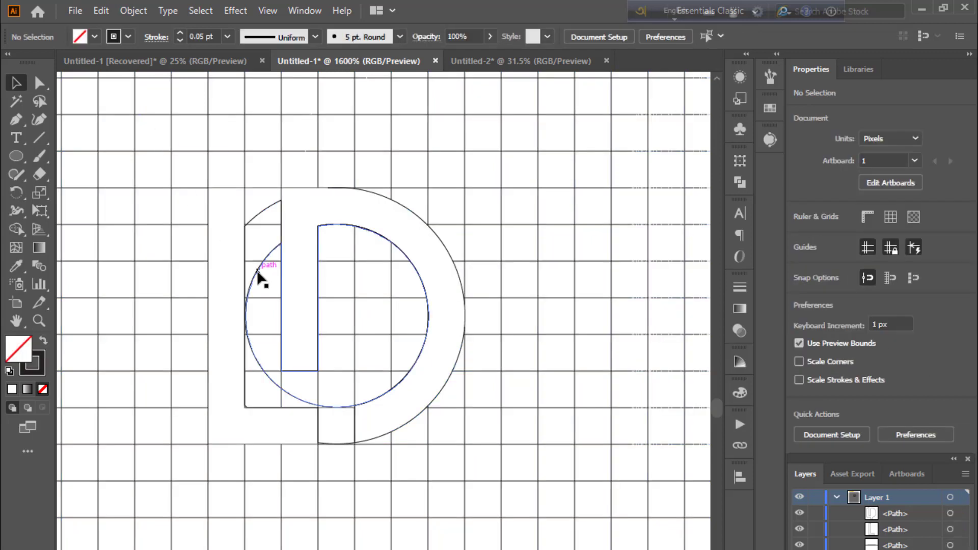
left_click(242, 265)
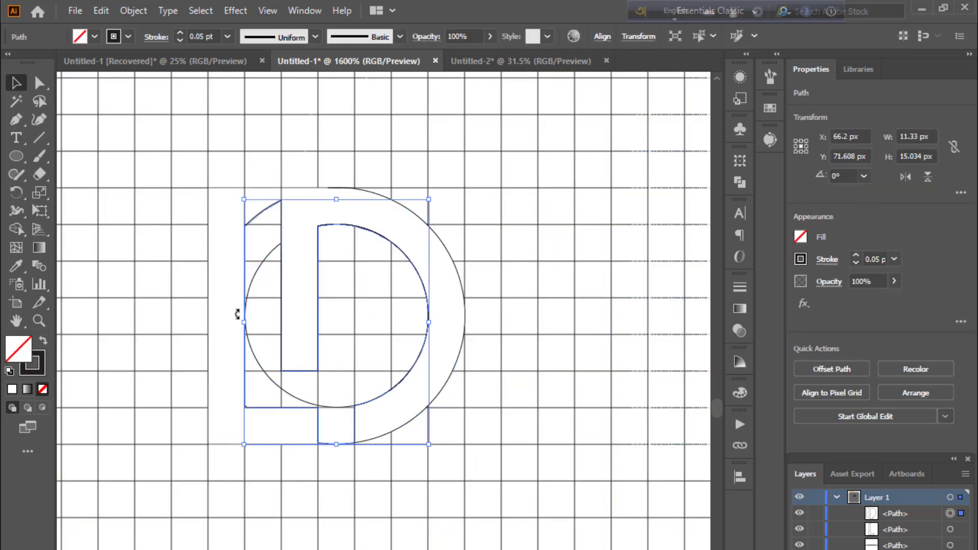
left_click(208, 320)
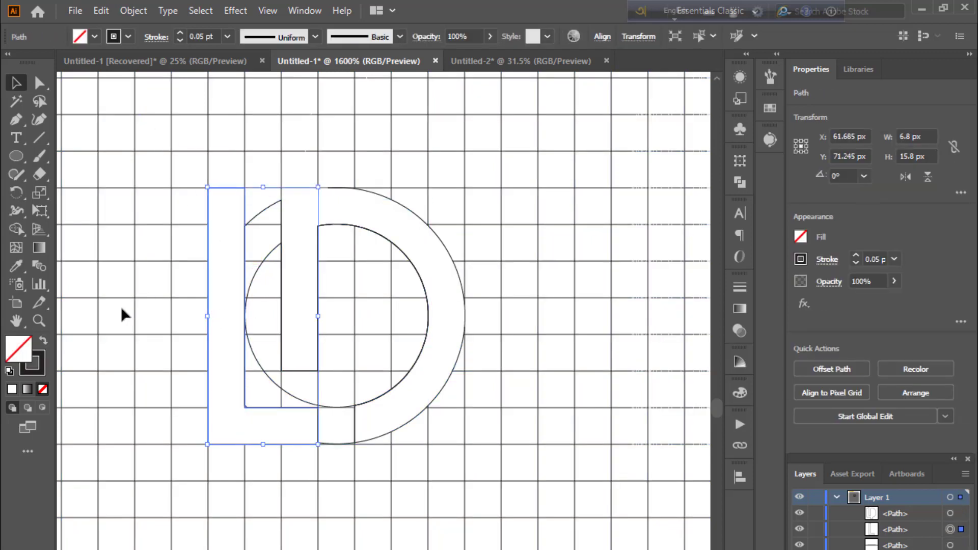
left_click(43, 341)
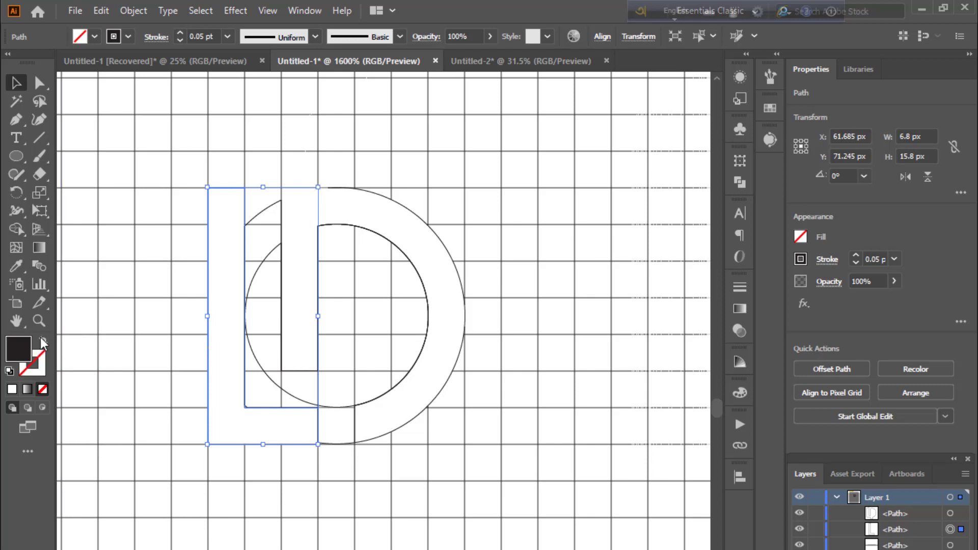
left_click(155, 319)
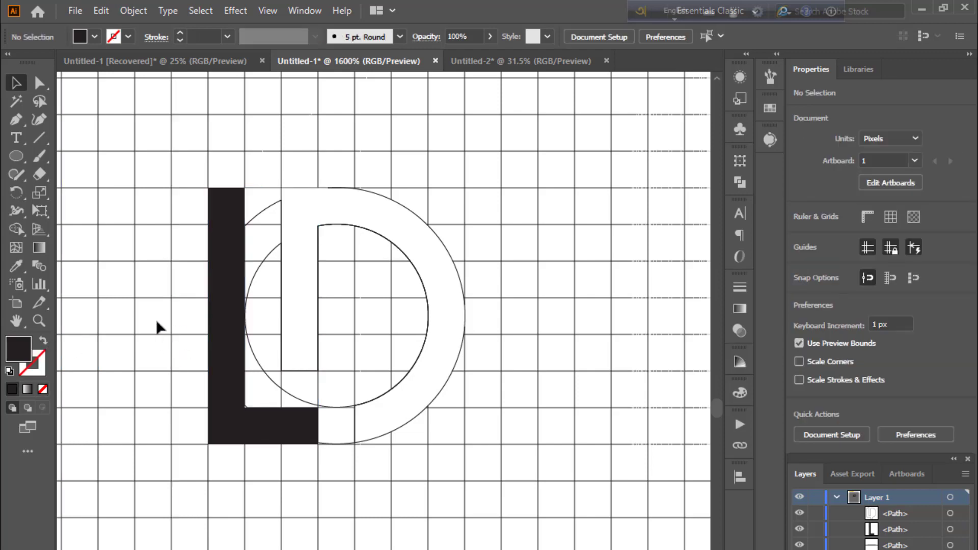
Make the D outline path a solid black fill with no outline
left_click(385, 400)
left_click(474, 354)
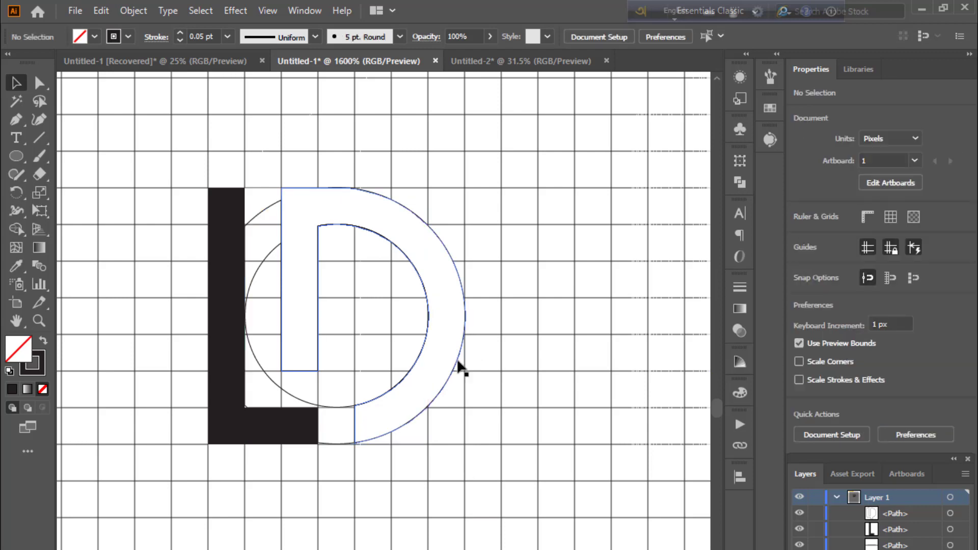
left_click(372, 401)
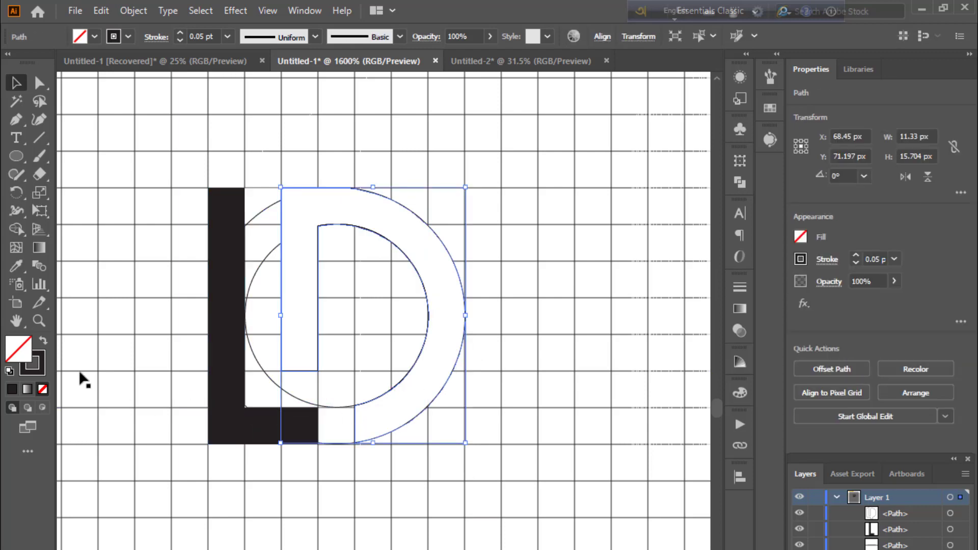
left_click(42, 340)
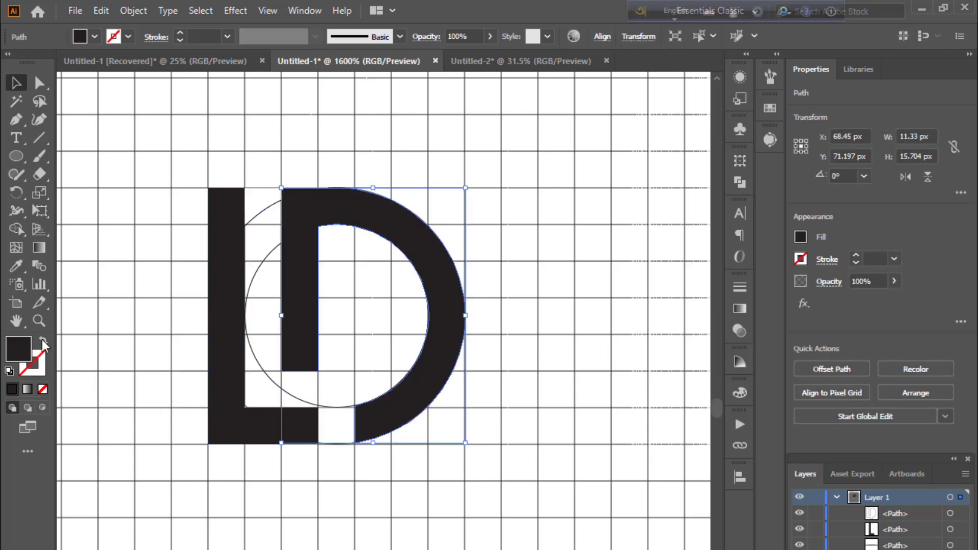
left_click(428, 431)
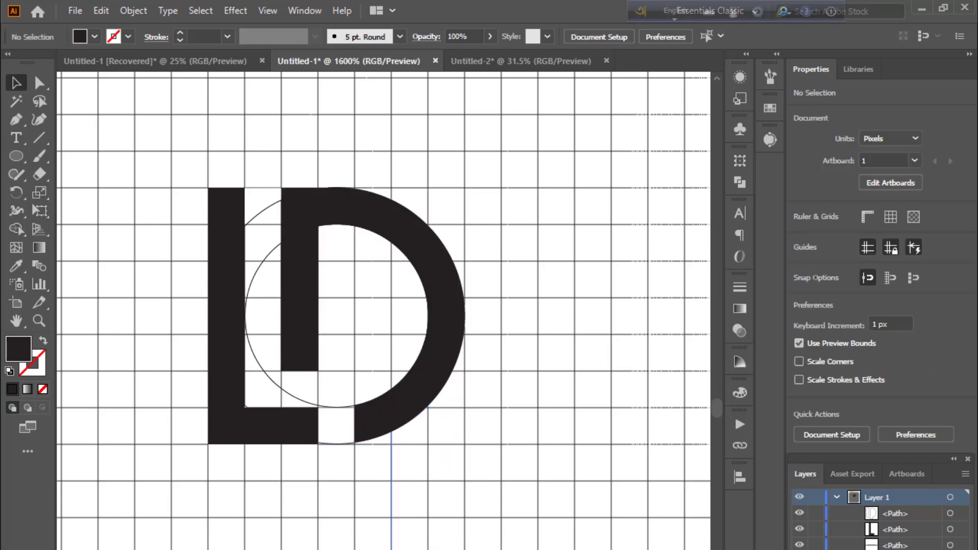
left_click(392, 509)
Delete the vertical grid lines, horizontal grid lines and the circle guide
key("Delete")
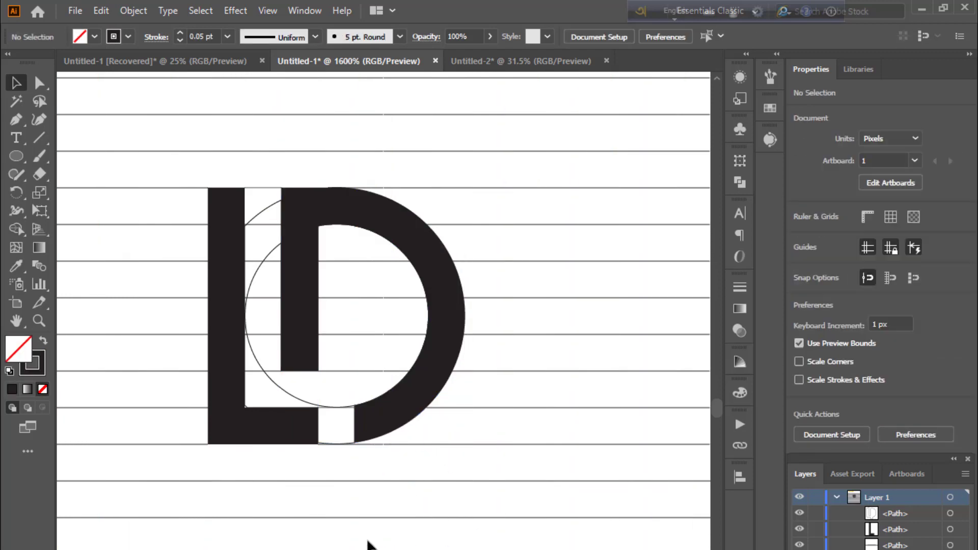
left_click(131, 225)
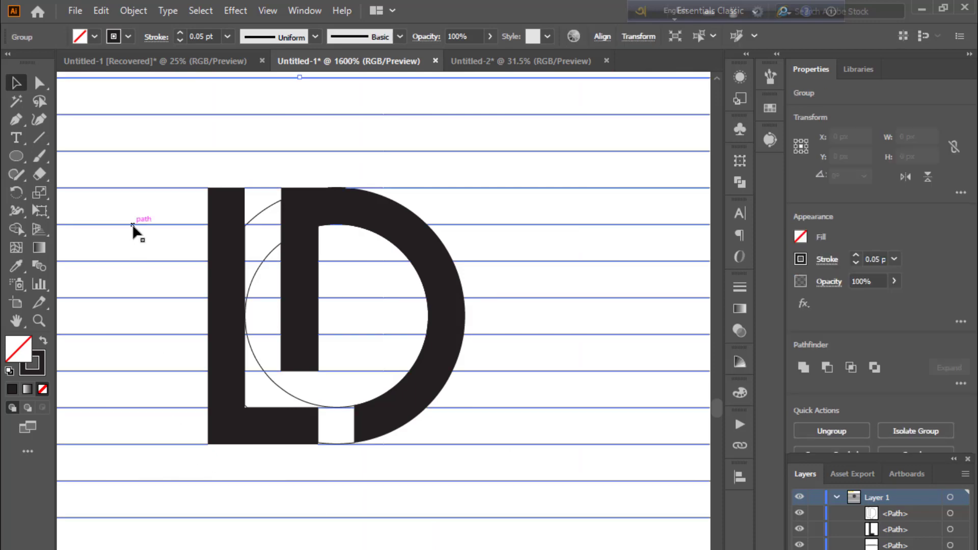
key("Delete")
left_click(257, 221)
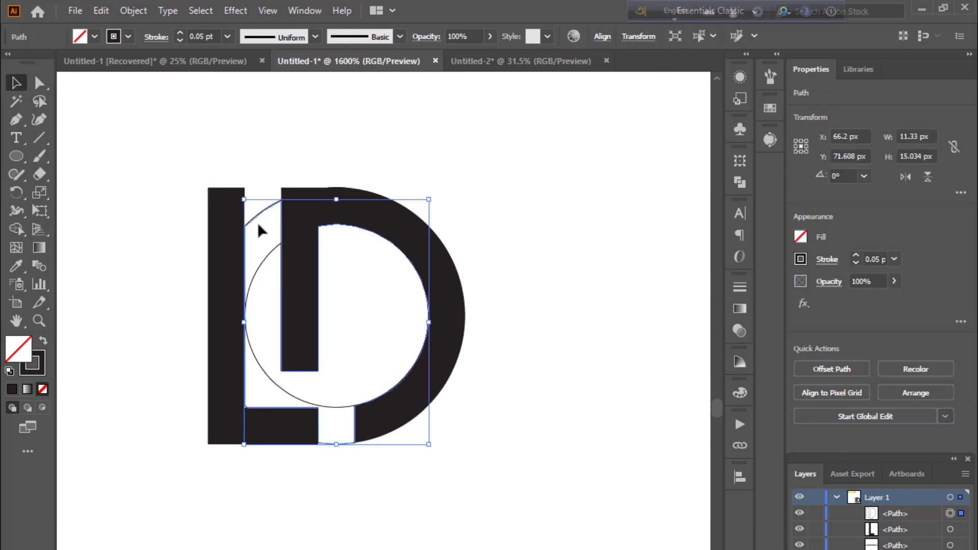
key("Delete")
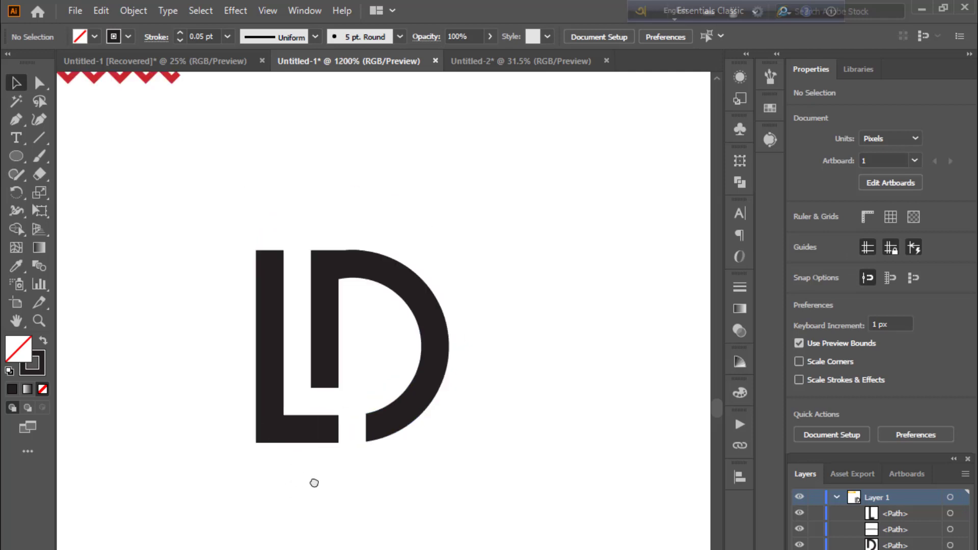
Eyedrop the yellow #1dbf73 banner colour onto the D
mouse_move(224, 346)
left_mouse_down()
mouse_move(258, 331)
mouse_move(502, 520)
mouse_move(447, 427)
left_mouse_up()
left_click(469, 488)
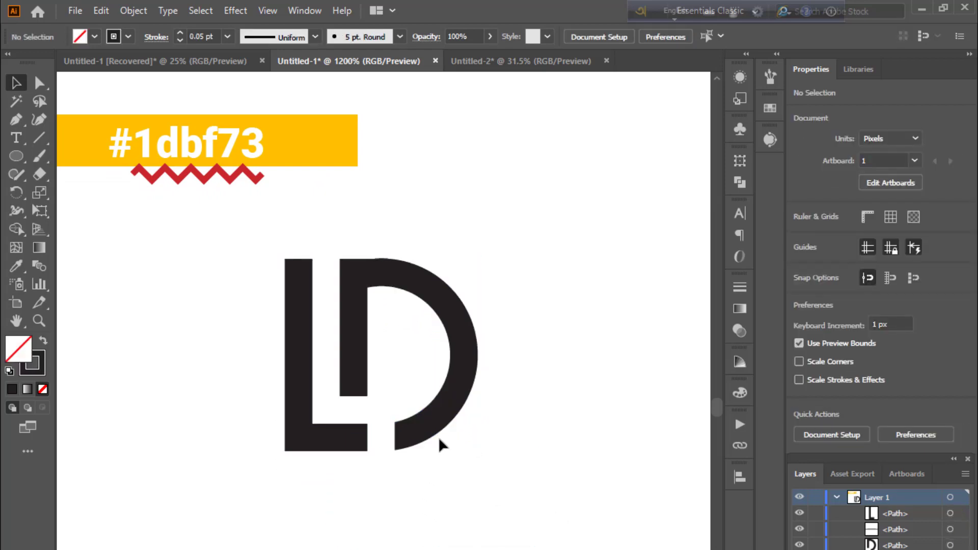
left_click(438, 419)
left_click(15, 266)
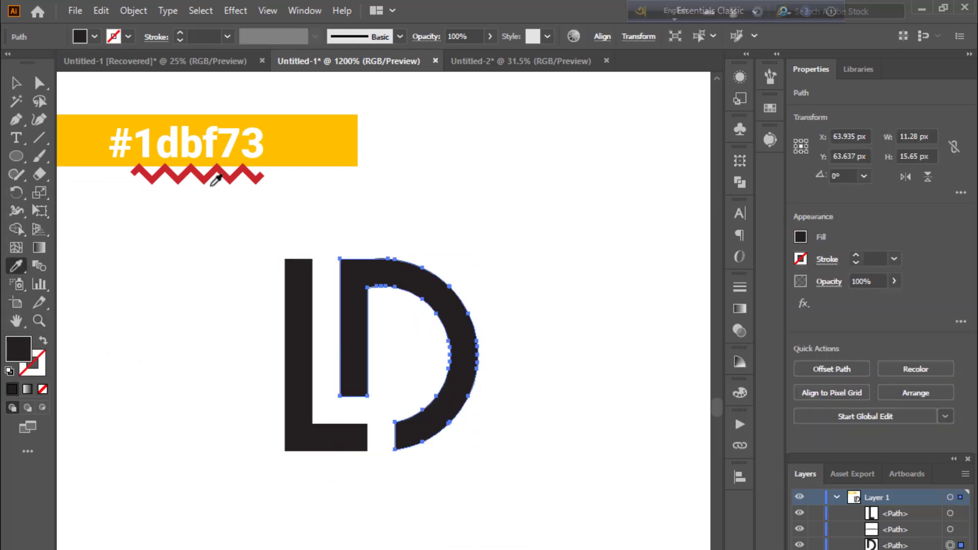
left_click(309, 149)
left_click(15, 82)
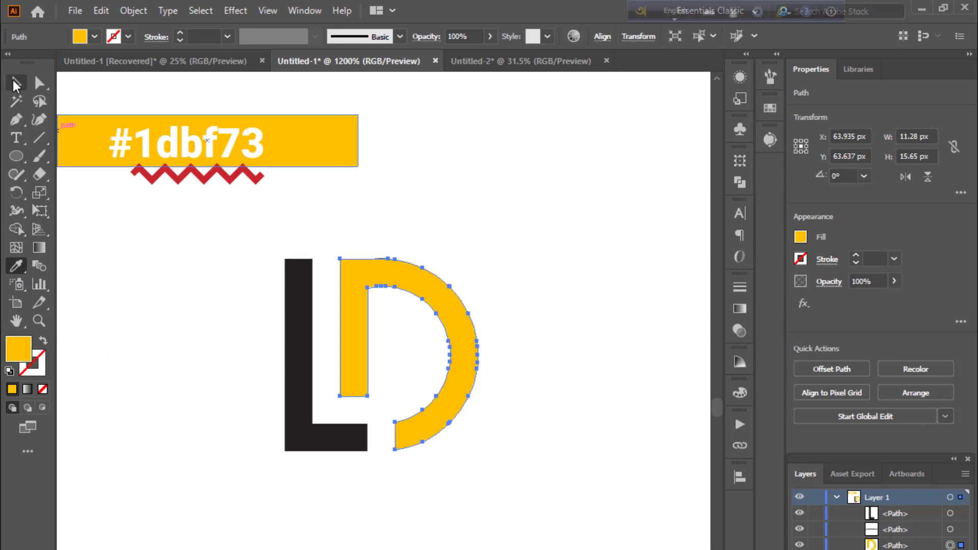
left_click(154, 315)
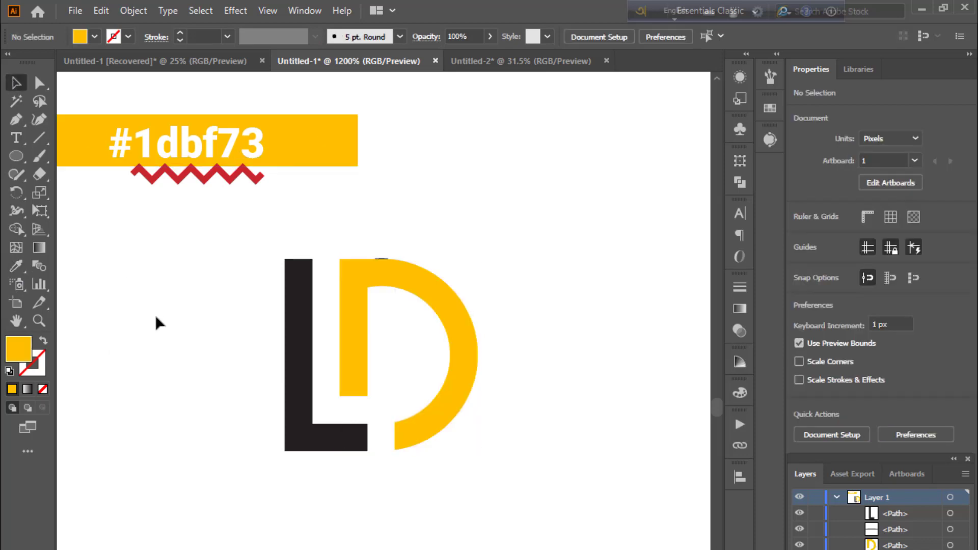
Delete the small stray line on the D's top edge
key("ctrl+plus")
key("ctrl+plus")
key("ctrl+plus")
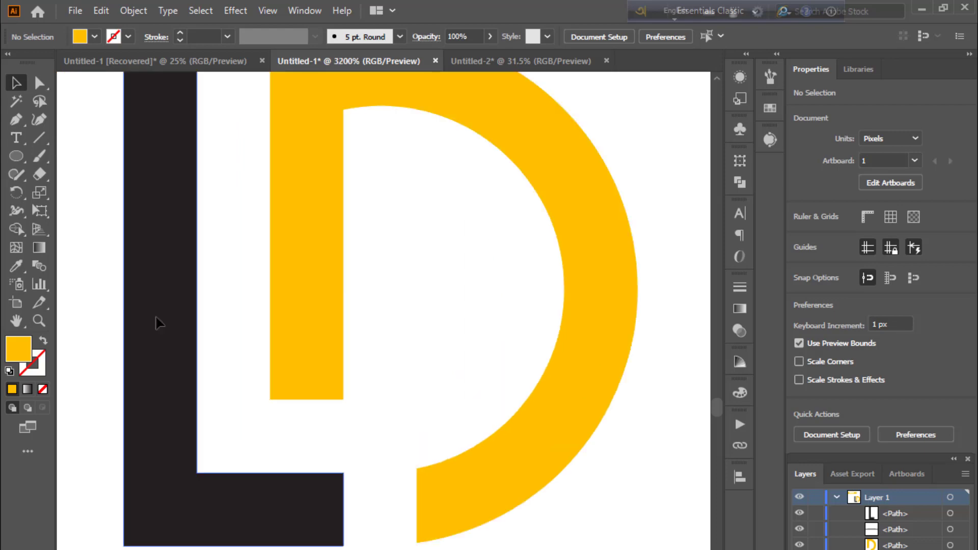
scroll(243, 430, "up", 3)
left_click(413, 238)
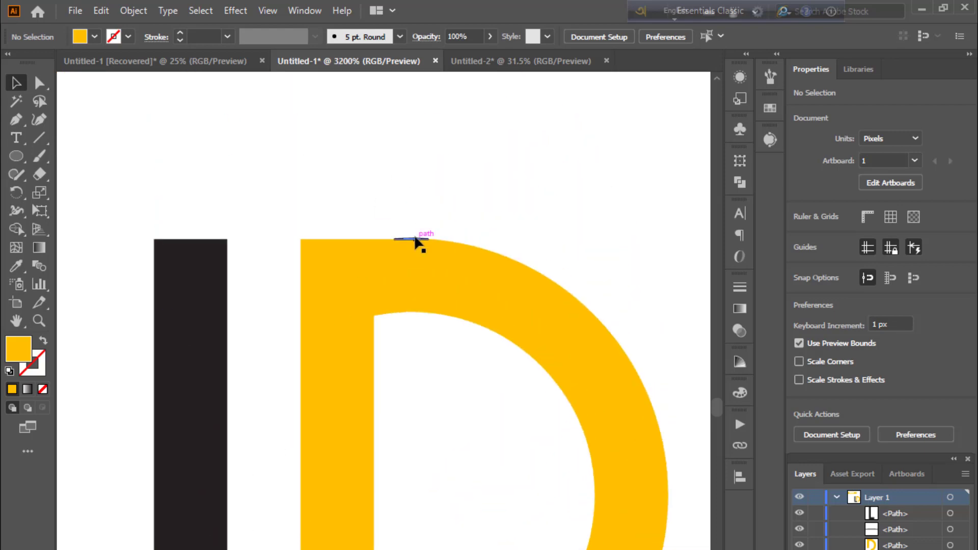
key("Delete")
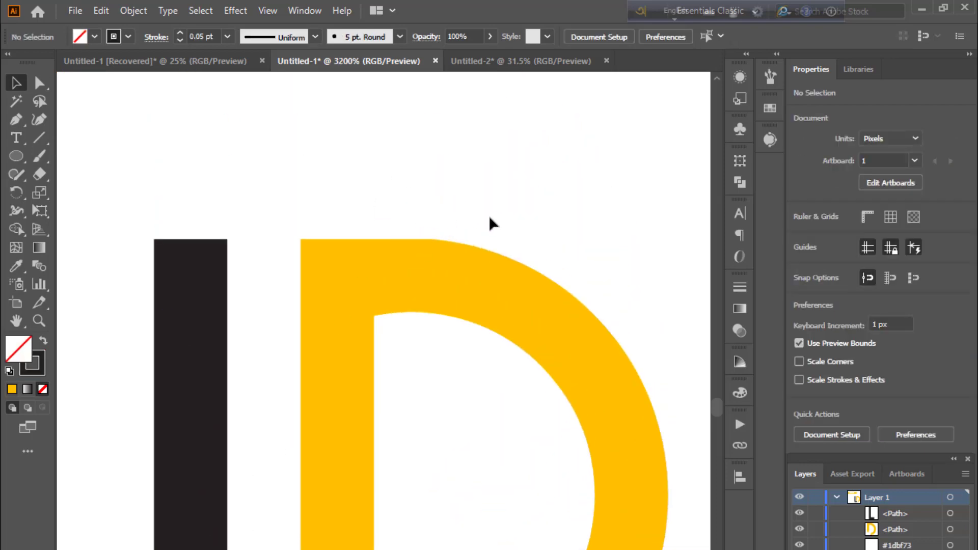
scroll(487, 215, "up", 3)
key("ctrl+minus")
key("ctrl+minus")
key("ctrl+minus")
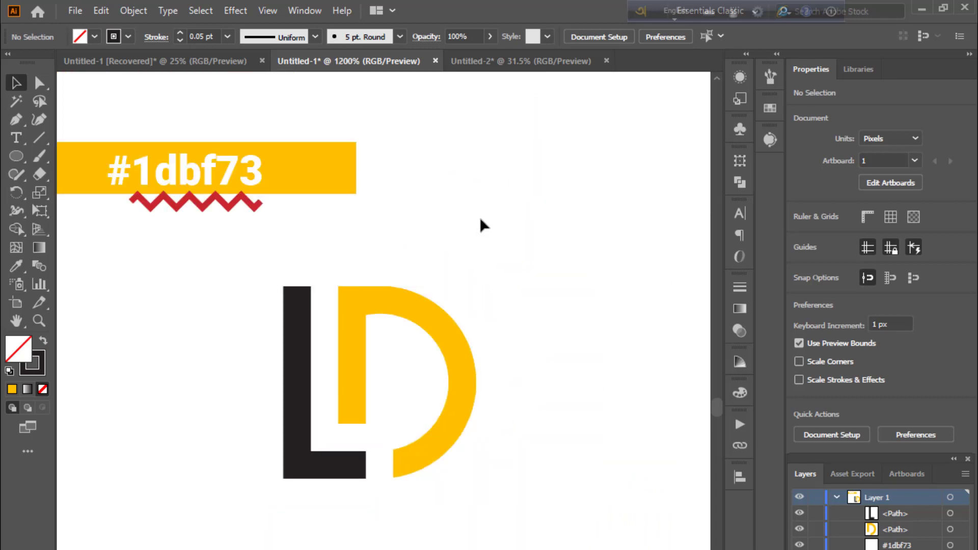
key("ctrl+minus")
left_click_drag(491, 334, 387, 209)
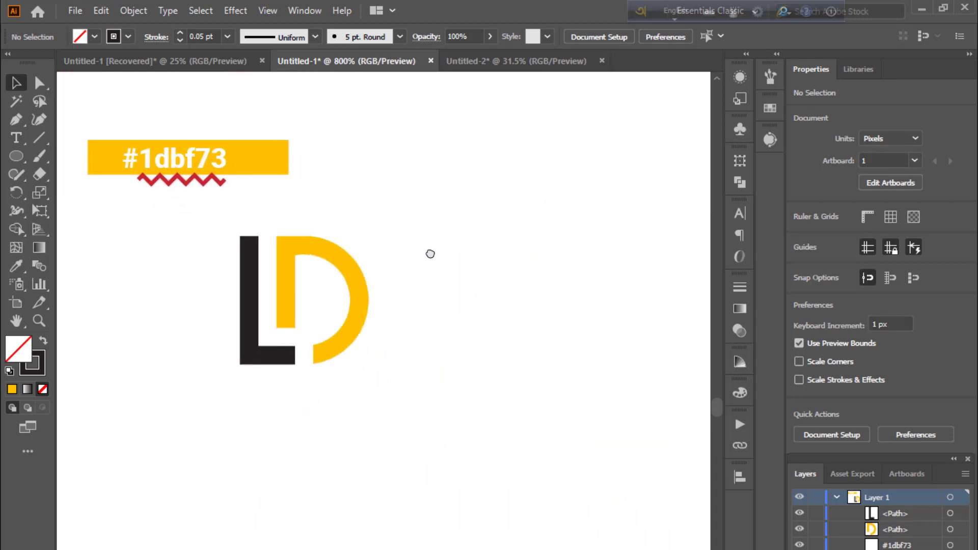
Group the L and D together and move the group slightly up and right
left_click(260, 238)
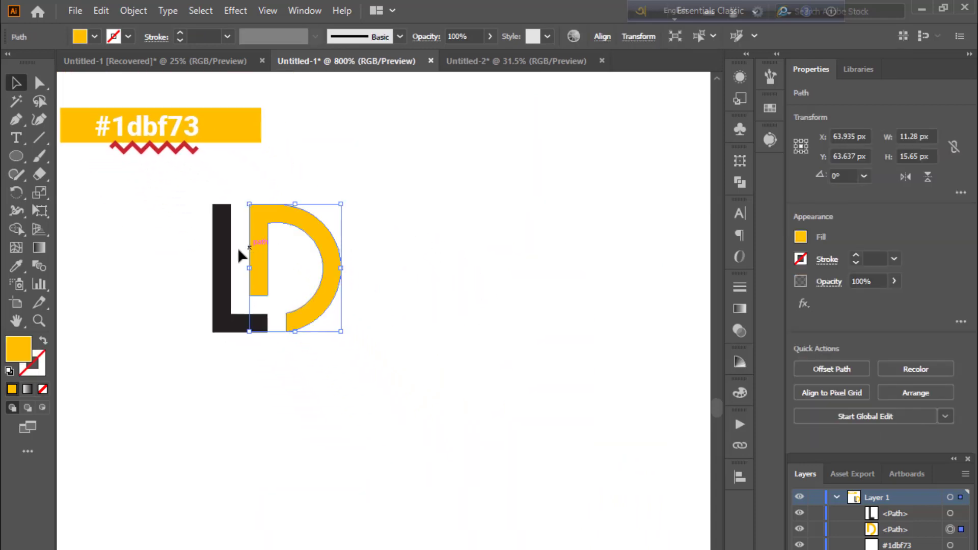
left_click(224, 265, "shift")
key("ctrl+g")
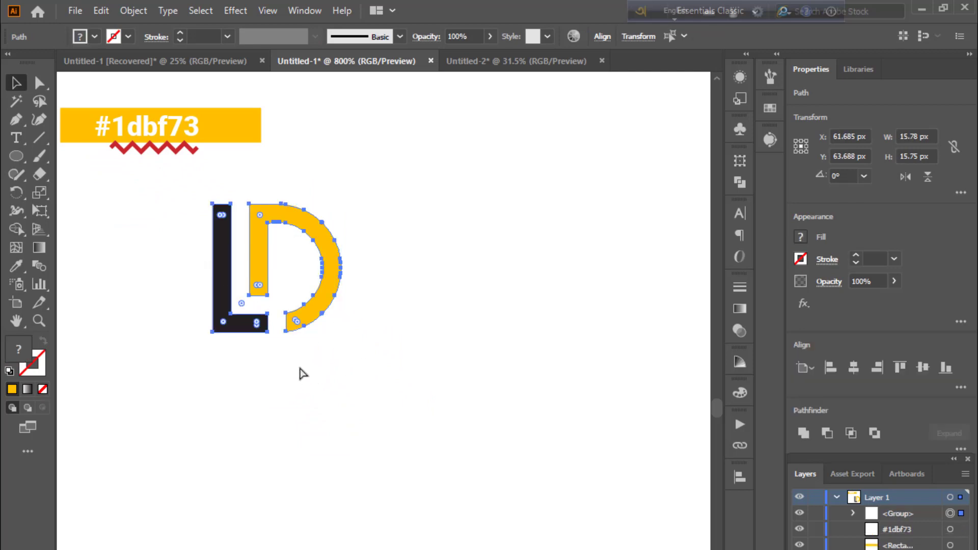
left_click_drag(321, 306, 434, 261)
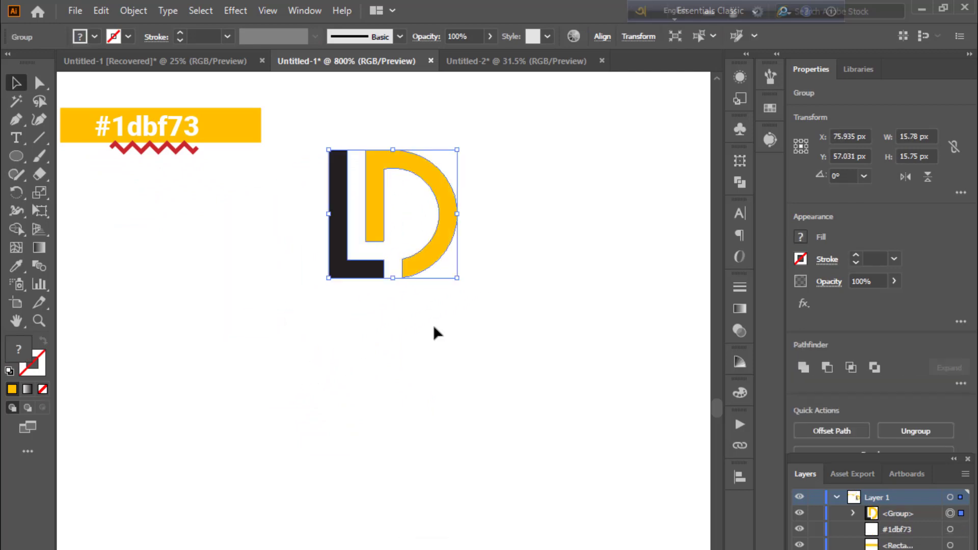
left_click(338, 288)
left_click(20, 138)
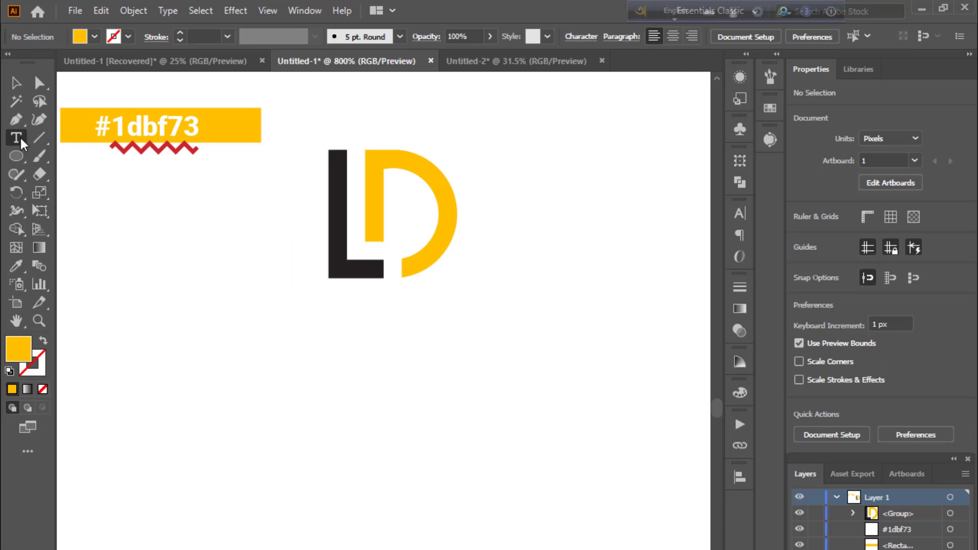
Replace the placeholder text below the LD monogram with a 'Logo Design' text line
left_click(288, 340)
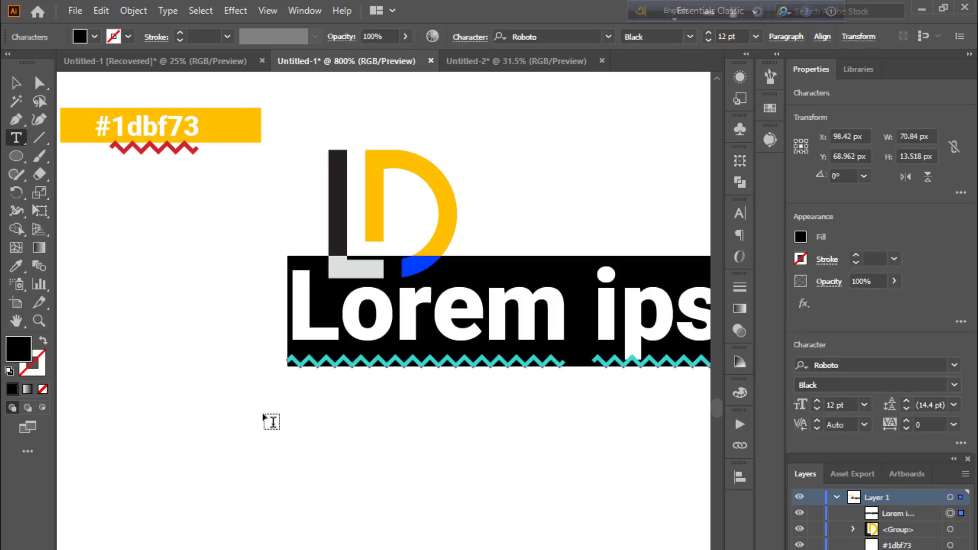
key("BackSpace")
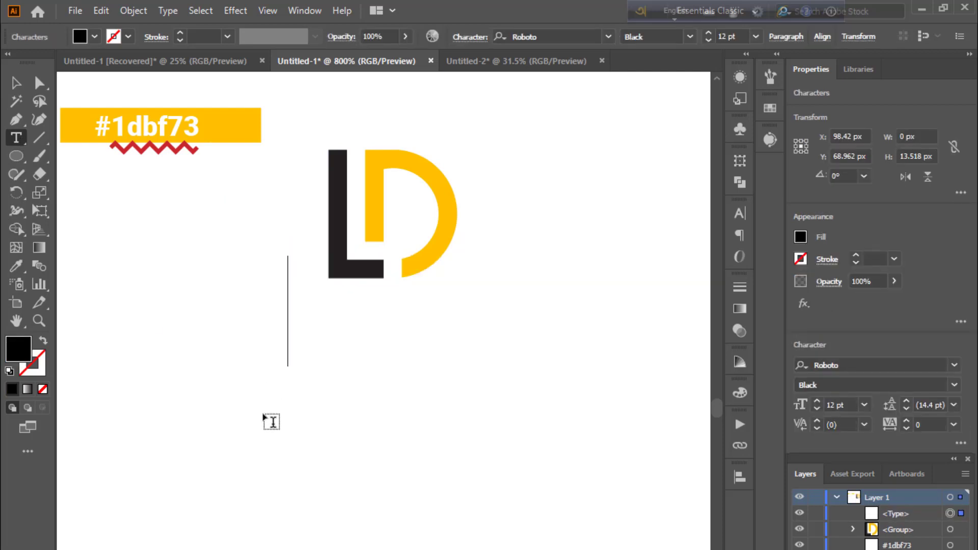
type("L")
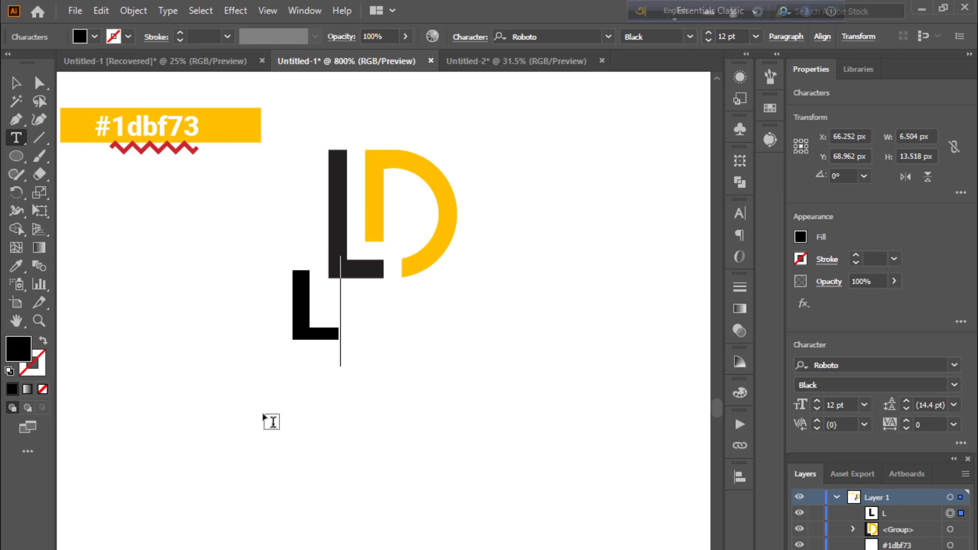
type("og")
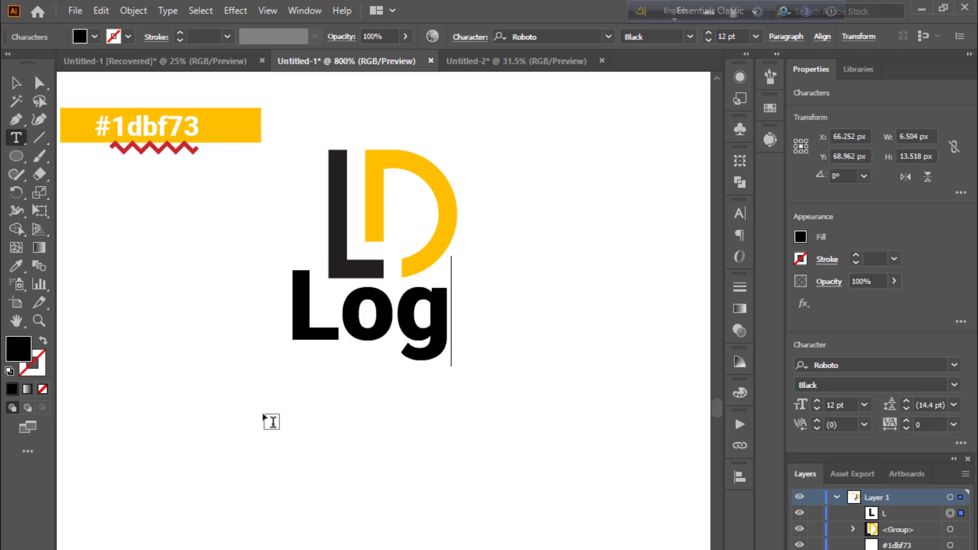
type("o D")
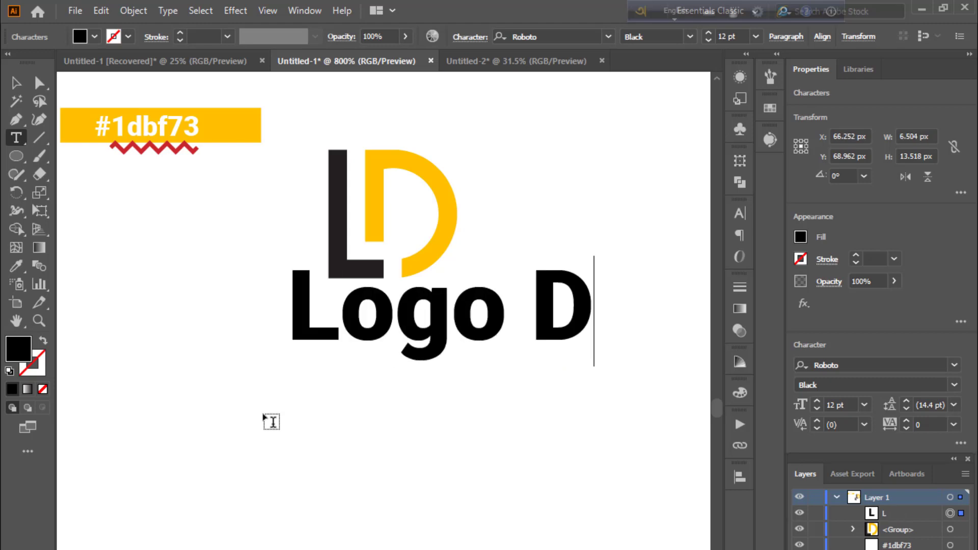
type("esign")
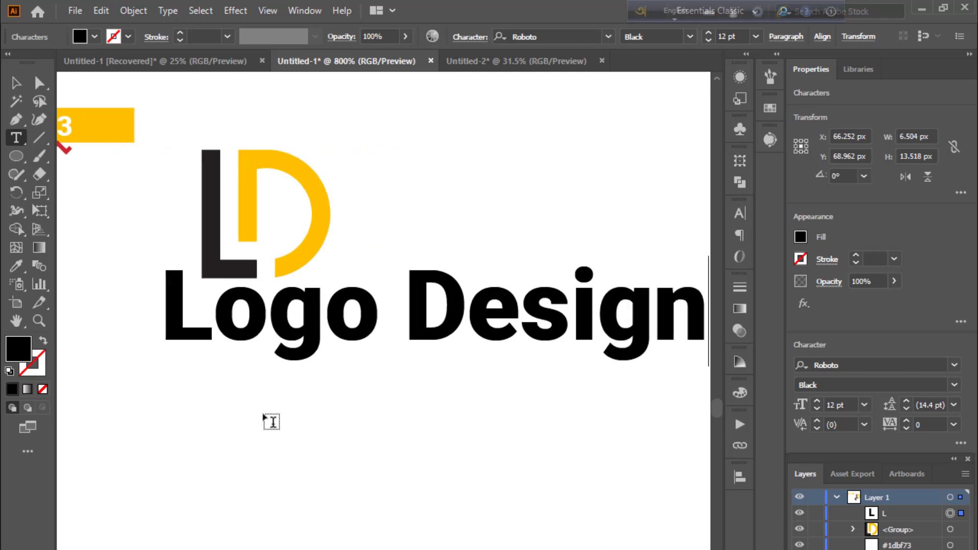
Shrink the 'Logo Design' text toward the monogram's width and bring the logo to the view's centre
left_click(17, 81)
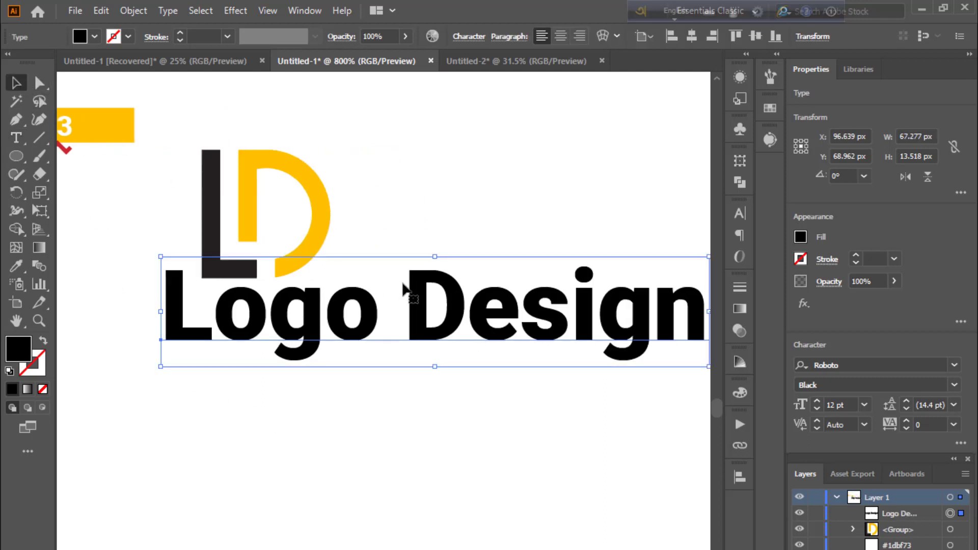
mouse_move(434, 256)
left_mouse_down()
mouse_move(431, 319)
mouse_move(262, 310)
left_mouse_up()
left_click(286, 392)
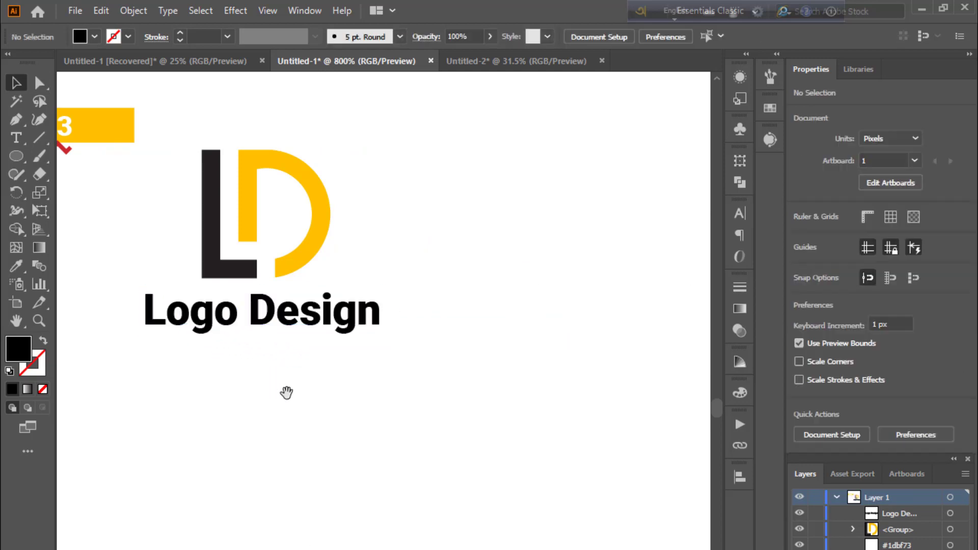
left_click_drag(286, 393, 397, 395)
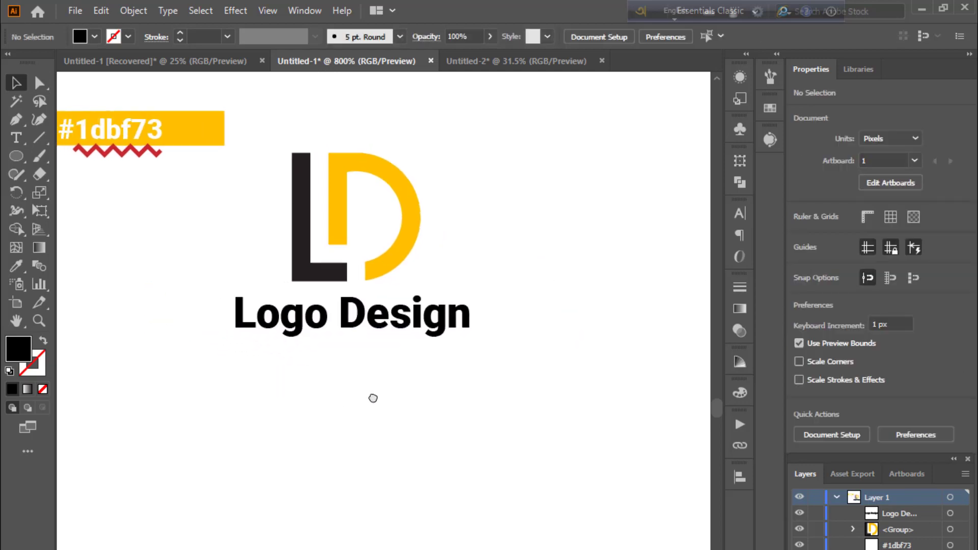
Enlarge the text slightly to match the monogram and centre it beneath the LD mark
left_click(410, 306)
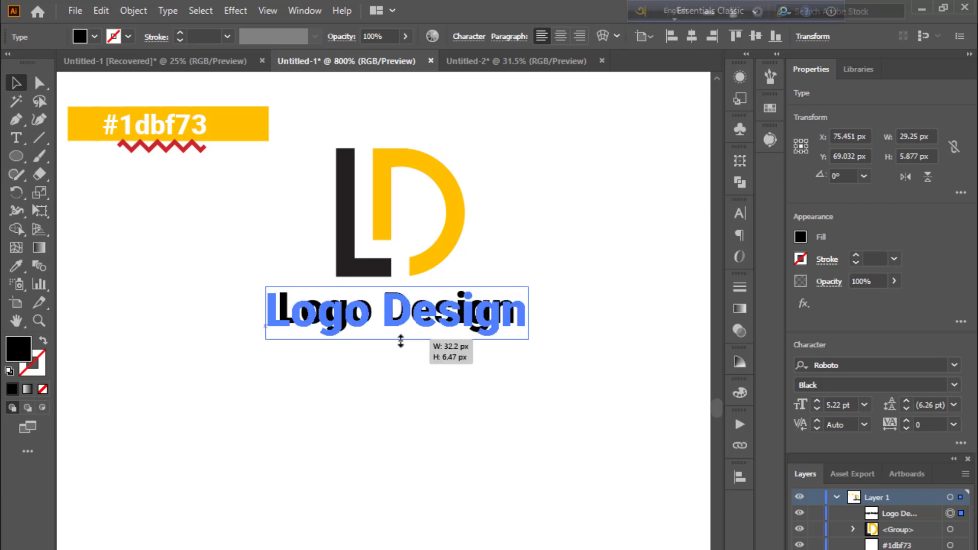
left_click(410, 349)
mouse_move(403, 338)
left_mouse_down()
mouse_move(399, 312)
mouse_move(420, 322)
left_mouse_up()
left_click(435, 400)
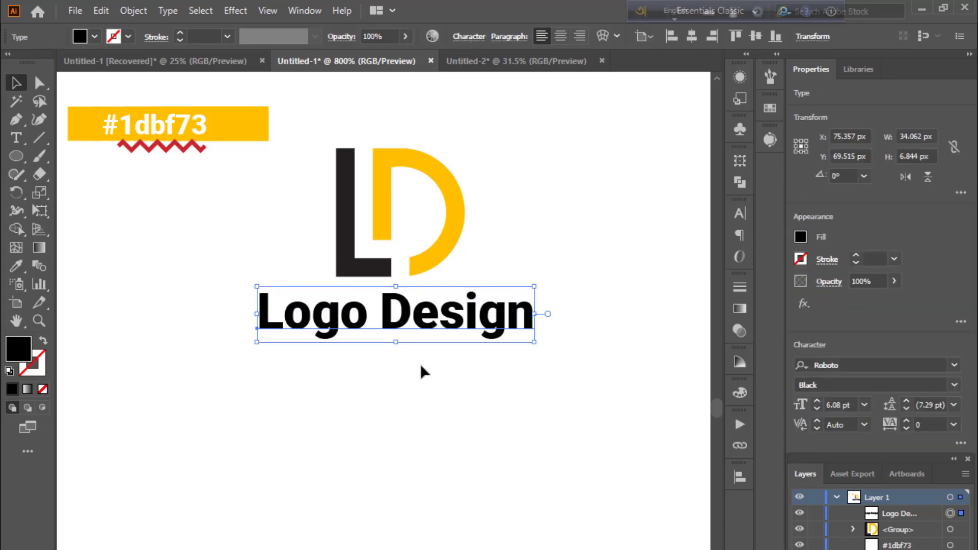
left_click(421, 371)
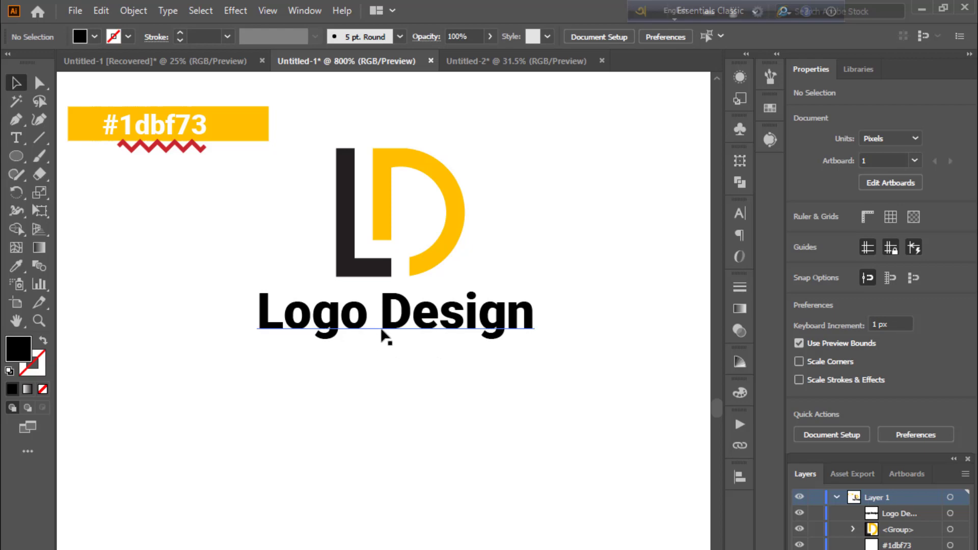
left_click_drag(402, 322, 404, 351)
left_click(405, 363)
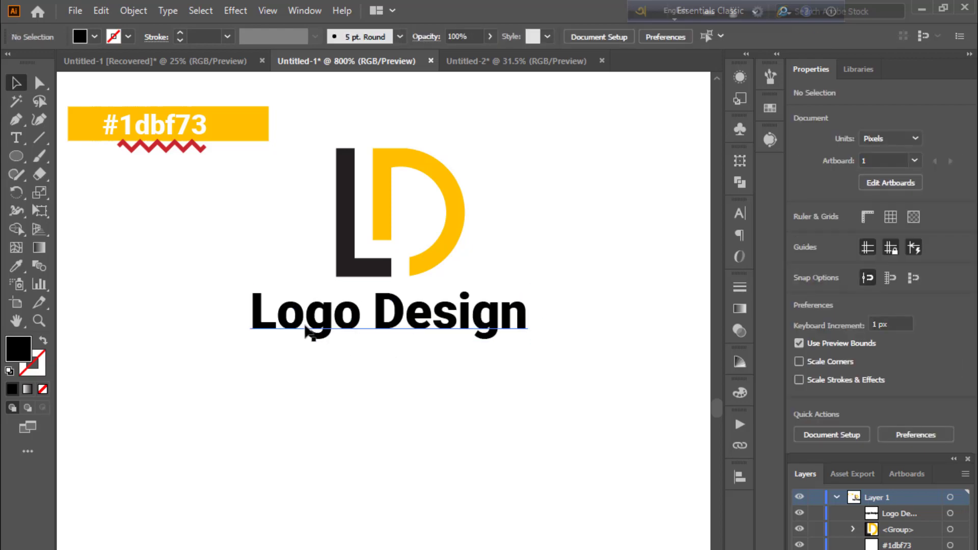
left_click(253, 313)
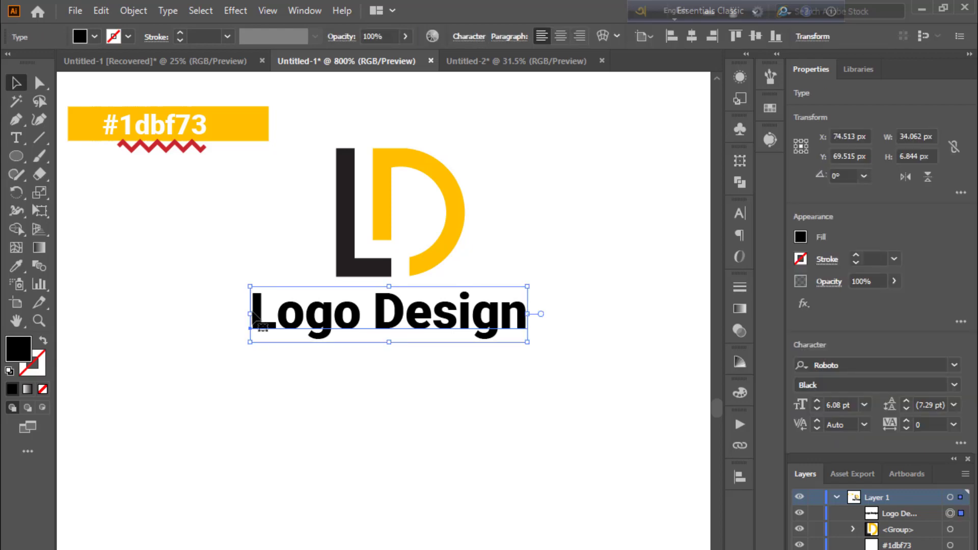
Give the word 'Logo' the D's yellow with the Eyedropper, keeping 'Design' black
double_click(257, 316)
left_click_drag(251, 313, 363, 311)
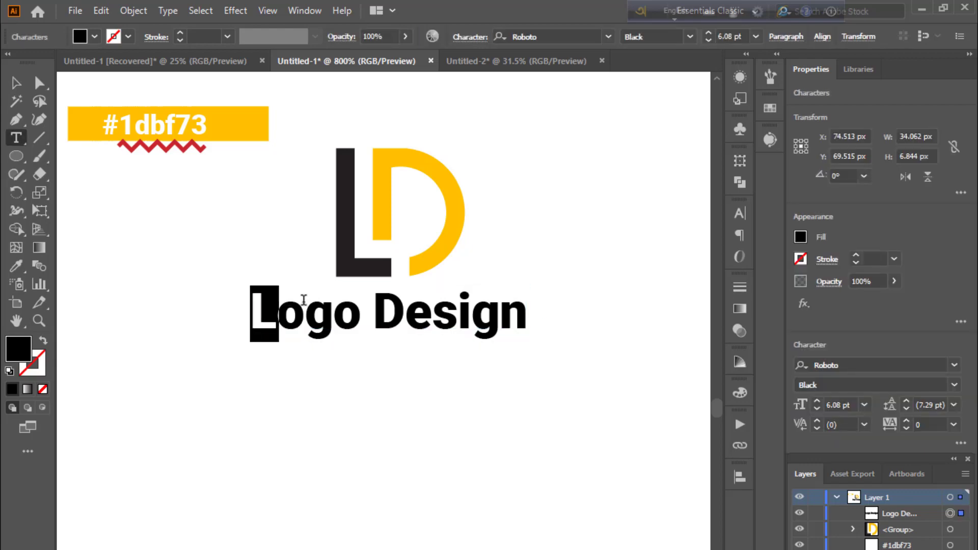
left_click(17, 265)
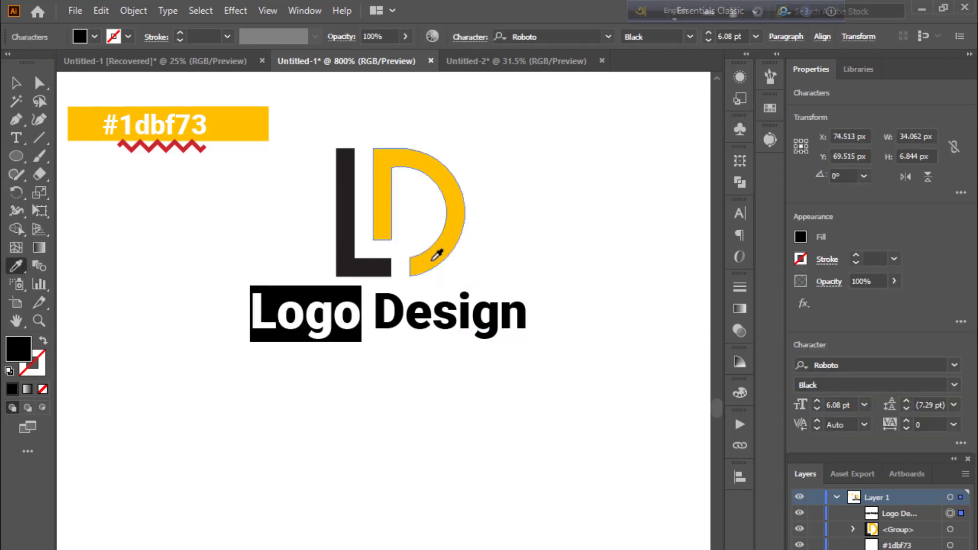
left_click(432, 256)
left_click(16, 83)
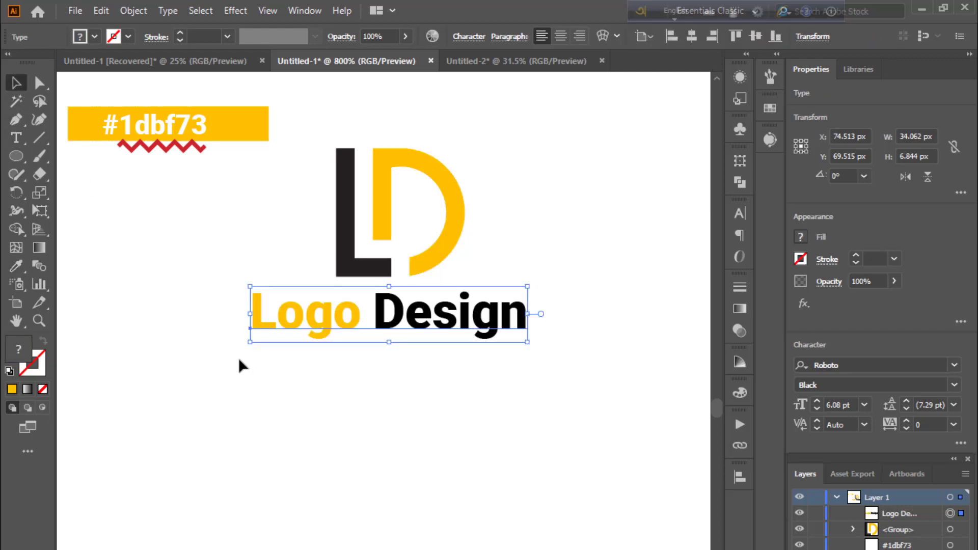
left_click(306, 424)
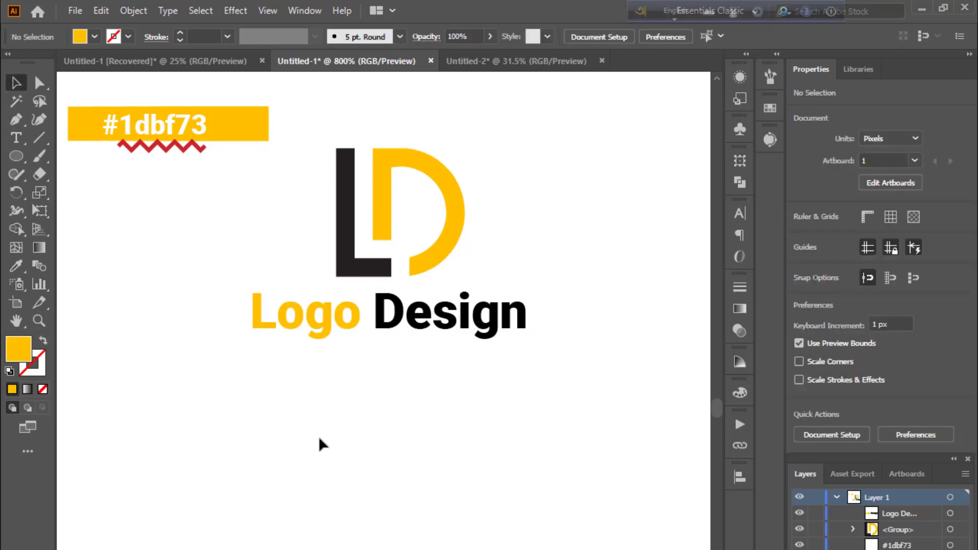
Group the L, the D and the 'Logo Design' text with Ctrl+G, then deselect
left_click_drag(277, 205, 534, 400)
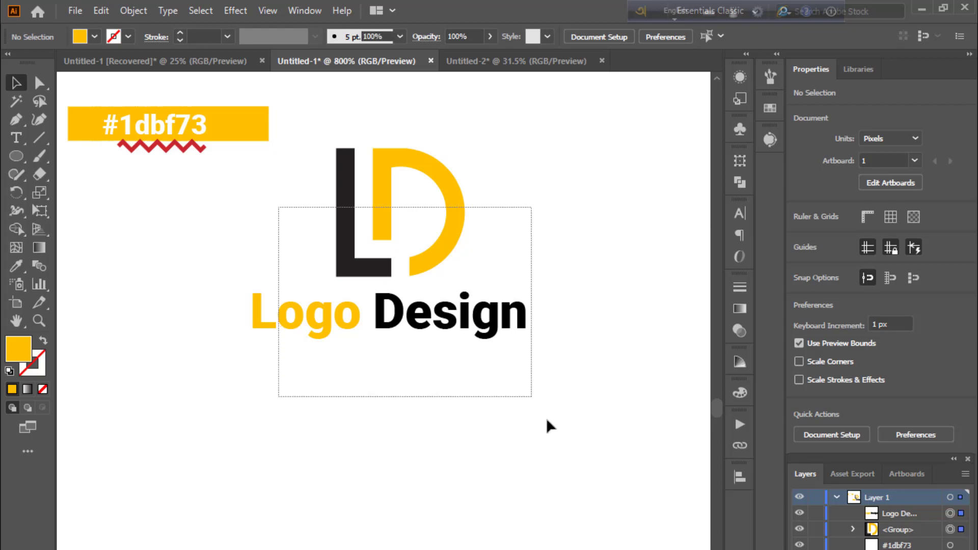
key("ctrl+g")
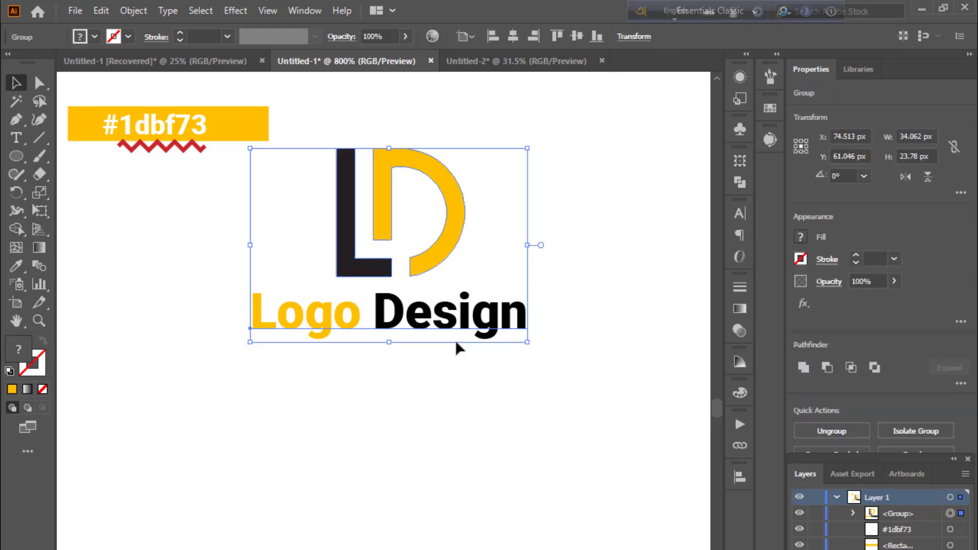
key("ctrl+shift+a")
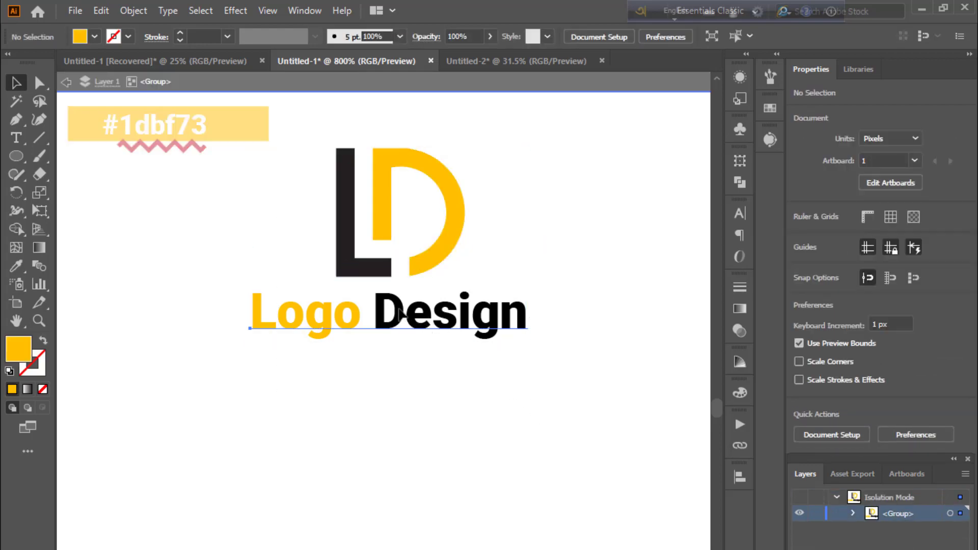